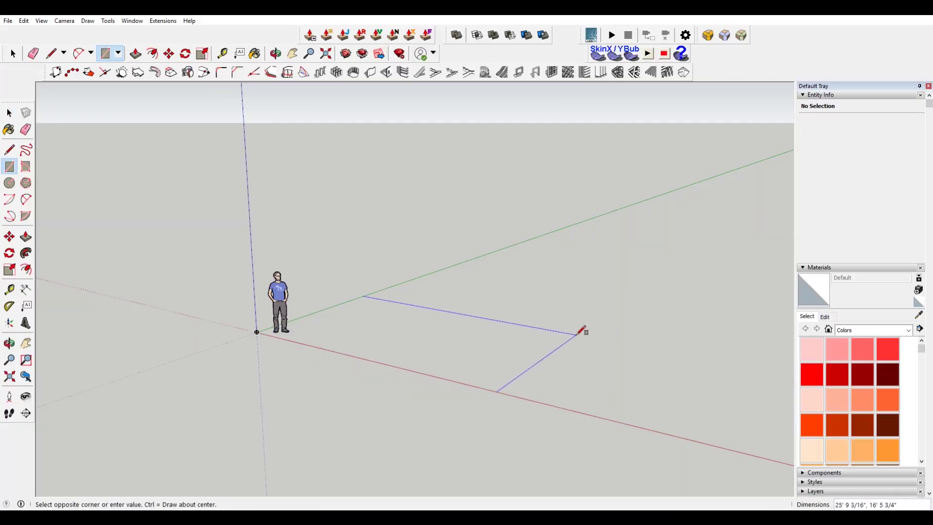
- Draw the base floor rectangle and outline an L-shaped extension onto it
middle_drag(578, 334, 608, 333)
click(614, 337)
middle_drag(566, 282, 487, 414)
key(l)
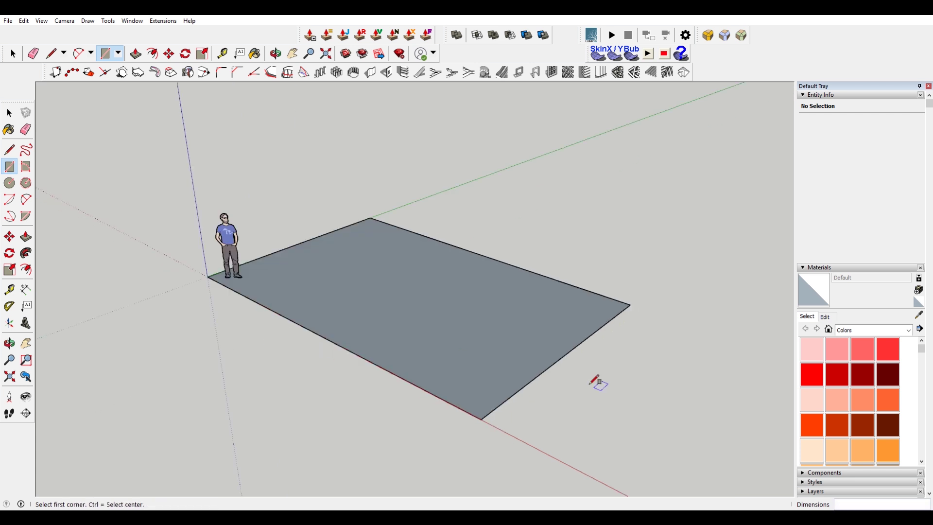
click(549, 421)
click(649, 328)
click(630, 306)
click(371, 220)
middle_drag(385, 225, 363, 244)
click(363, 243)
- Undo the last edit and begin outlining the upper tier on the slab's inner edge
scroll(369, 250, down, 2)
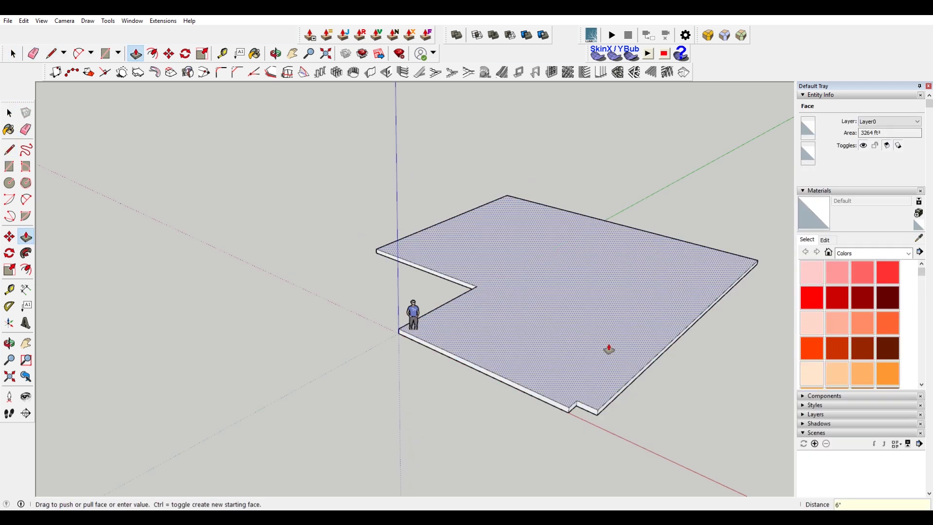
key(ctrl+z)
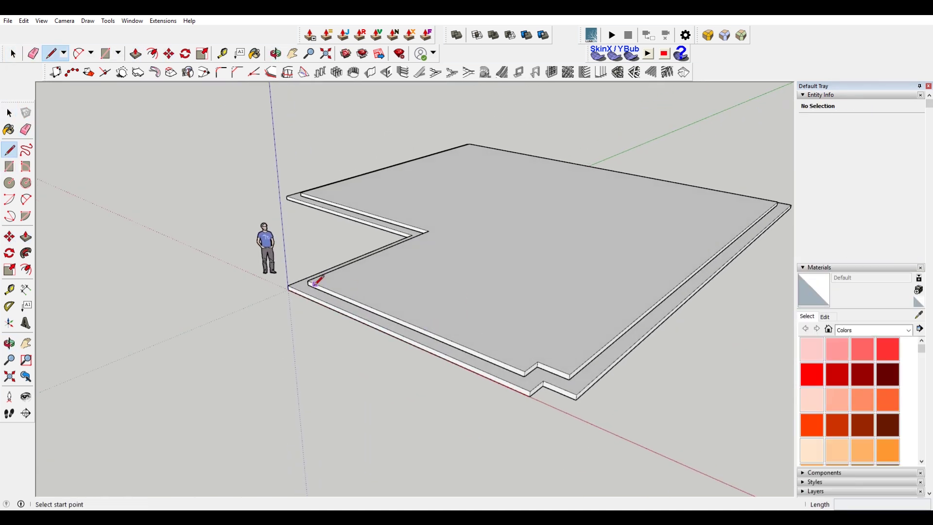
click(331, 272)
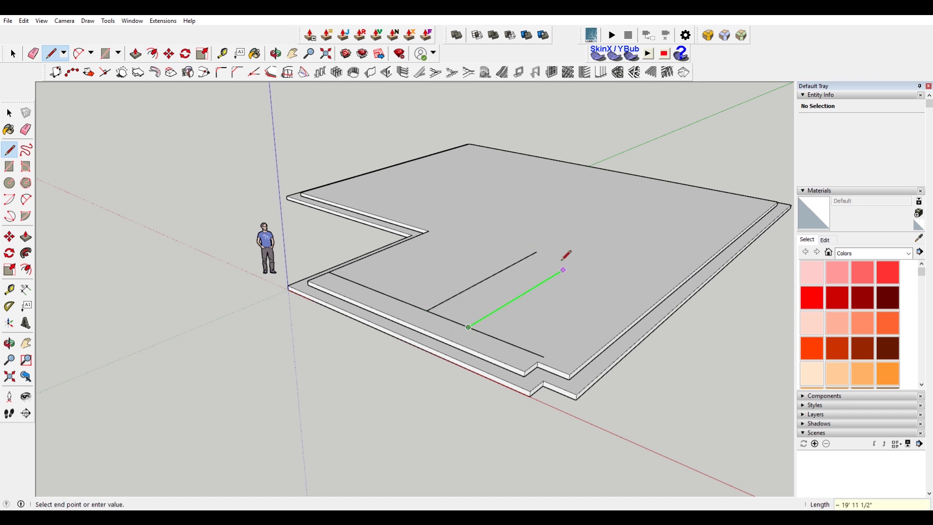
right_click(486, 306)
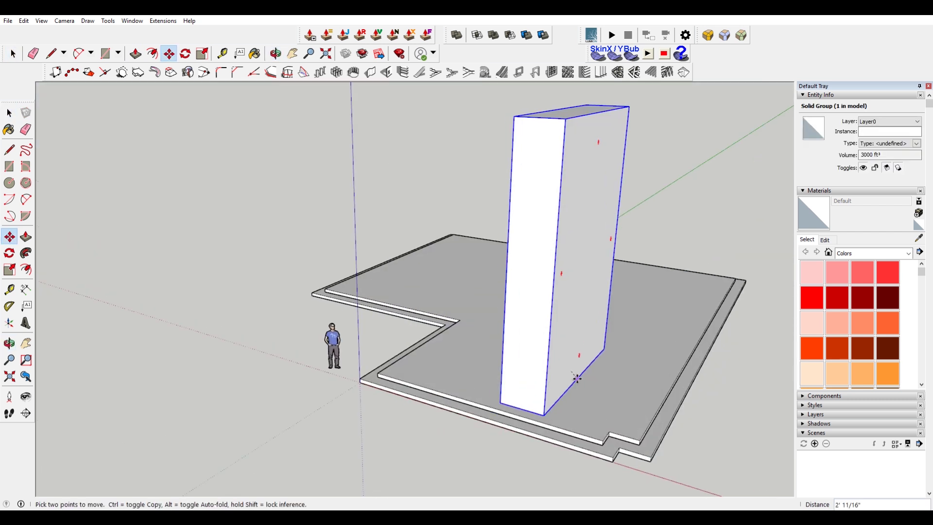
- Move the wall block 2' and pull a panel of its face out into a box
text(2')
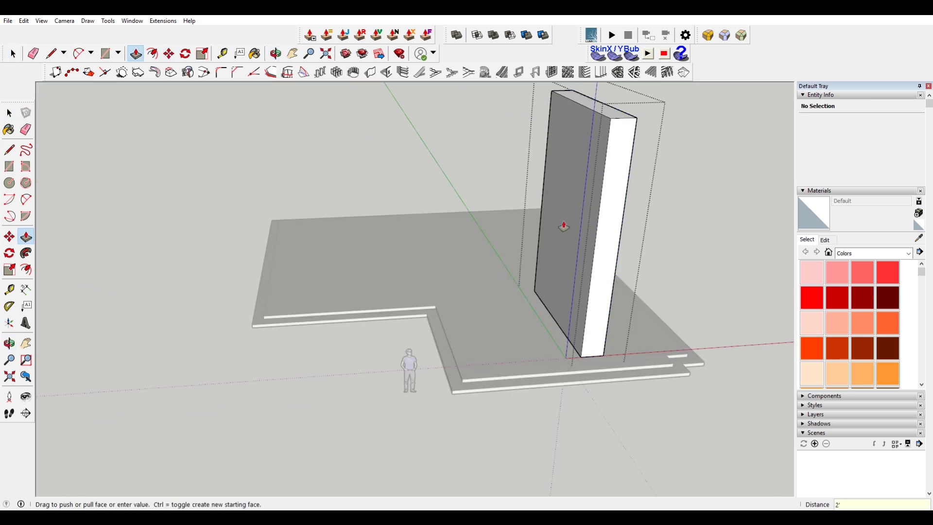
middle_drag(556, 242, 511, 260)
key(l)
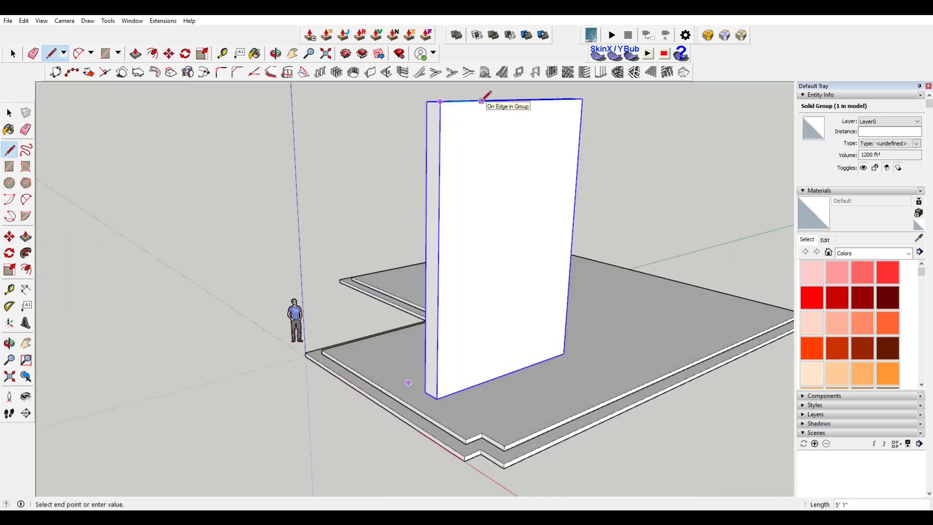
click(483, 110)
click(475, 306)
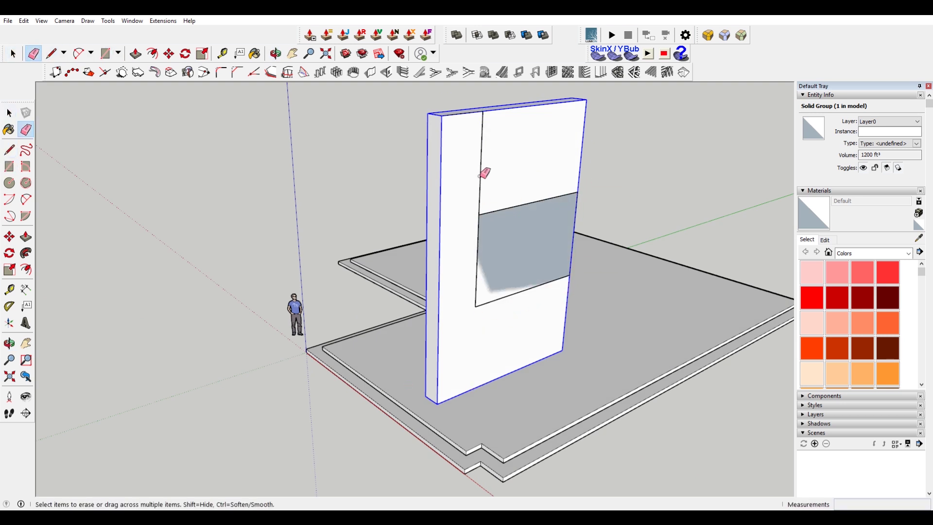
middle_drag(505, 223, 577, 277)
- Inset the box's end face and push it in to hollow the box
key(f)
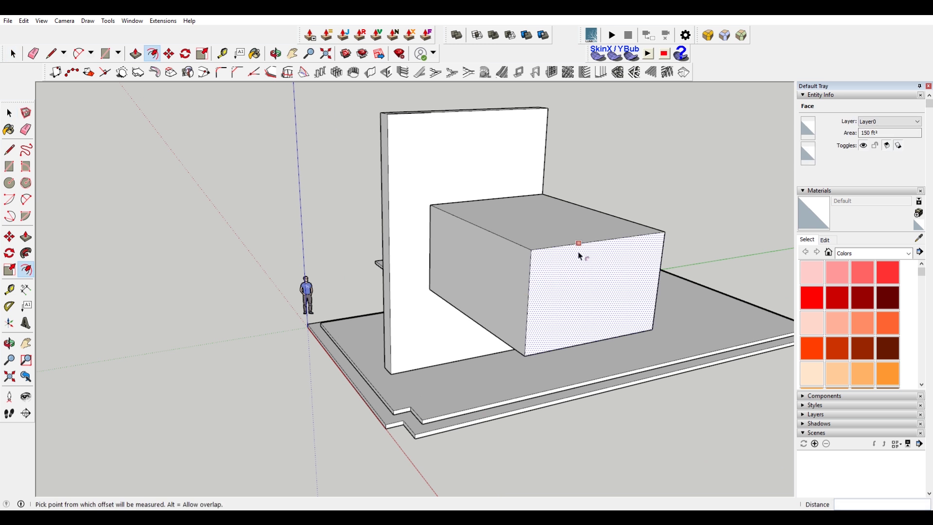
key(p)
scroll(609, 271, up, 2)
drag(597, 291, 588, 271)
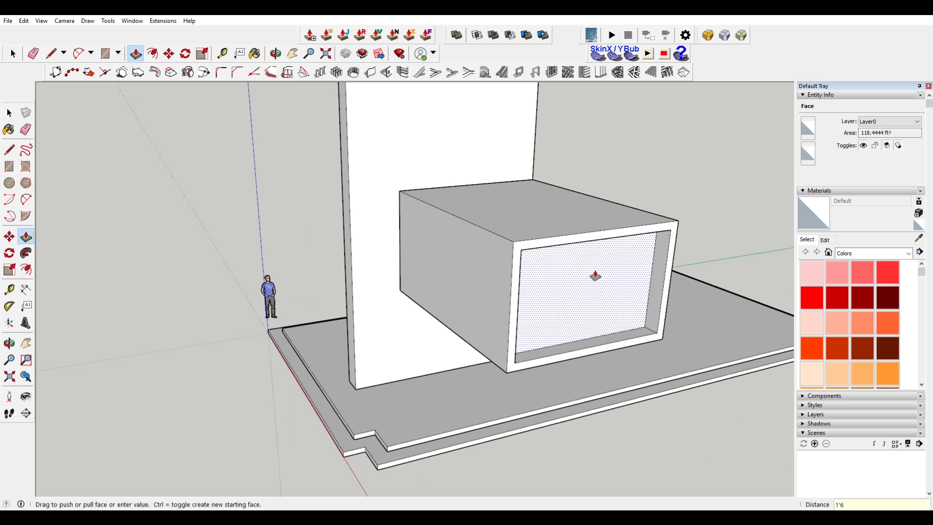
scroll(596, 275, down, 5)
middle_drag(729, 306, 541, 225)
scroll(541, 225, up, 4)
- Draw a circle under the box and extrude it down into a round leg
key(l)
click(412, 185)
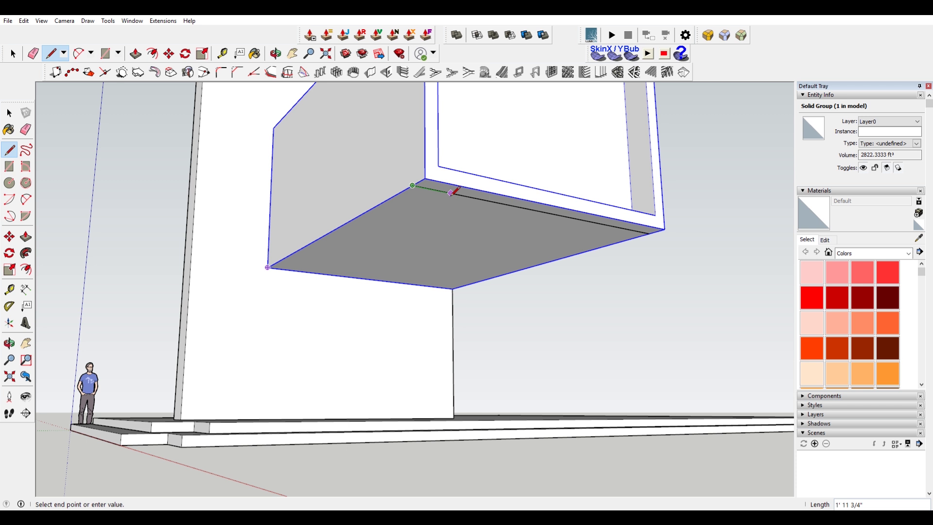
key(c)
click(532, 209)
key(p)
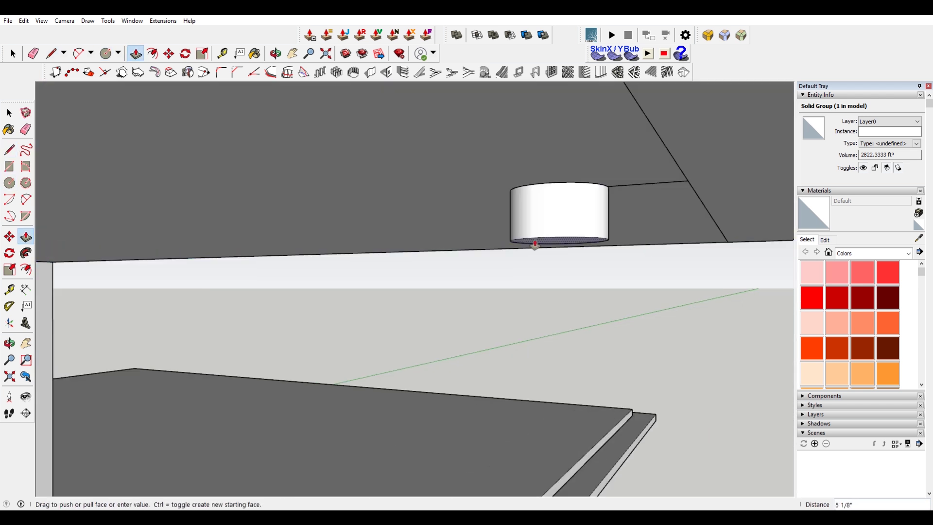
drag(531, 191, 531, 291)
scroll(631, 358, down, 5)
- Move the round leg beneath the cantilevered box
key(m)
click(529, 332)
scroll(529, 332, up, 3)
middle_drag(487, 287, 380, 361)
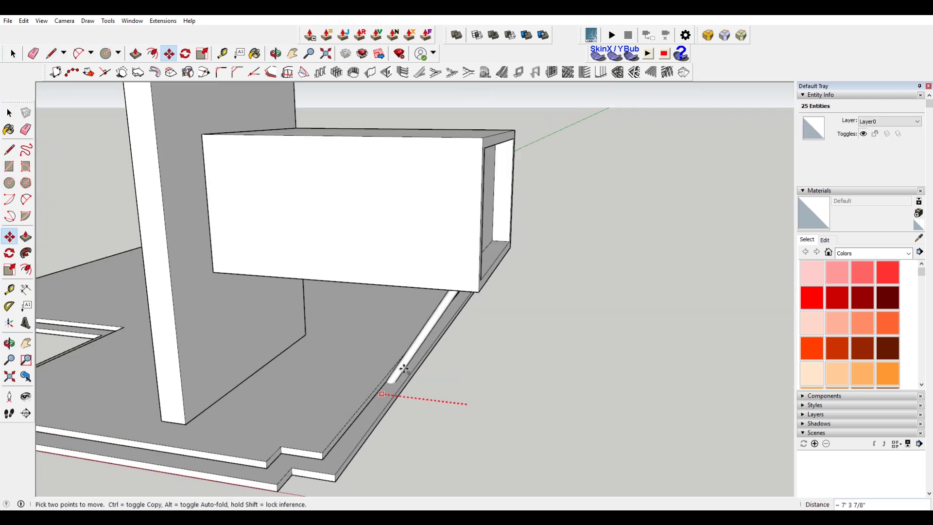
click(426, 396)
middle_drag(427, 396, 492, 319)
scroll(687, 309, down, 3)
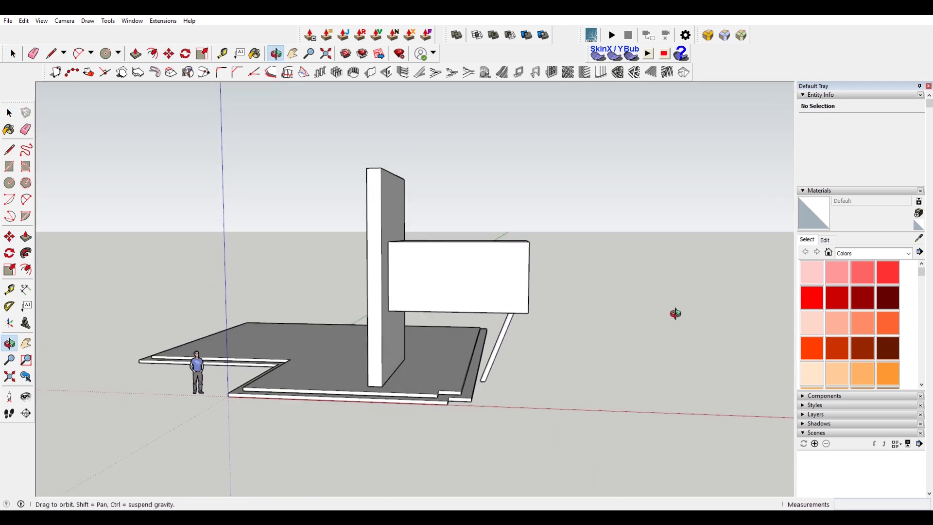
scroll(372, 298, up, 3)
- Reposition the leg to sit at the box's open corner
key(space)
key(m)
click(384, 311)
middle_drag(384, 311, 743, 153)
click(744, 154)
key(space)
scroll(704, 329, down, 5)
scroll(556, 423, up, 5)
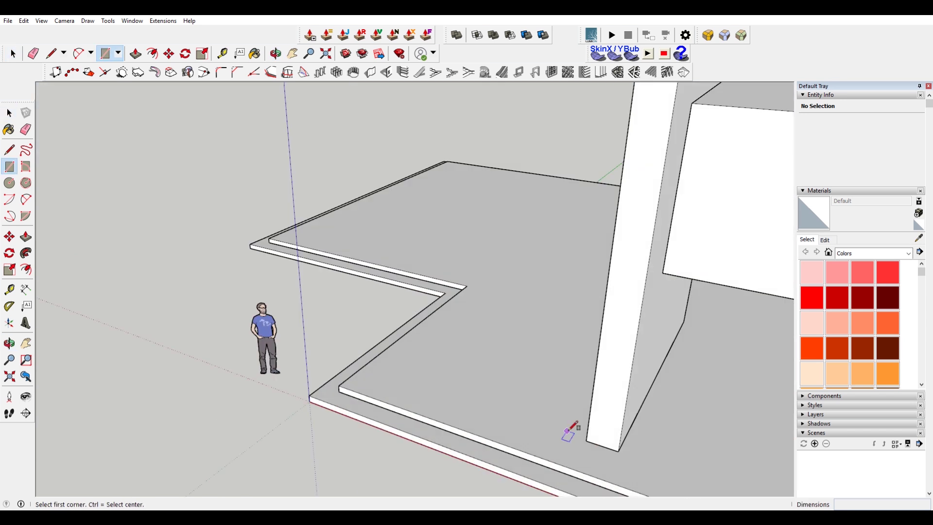
- Draw a rectangle on the slab and raise it into a low bench block
key(r)
click(619, 419)
click(503, 373)
key(p)
click(498, 371)
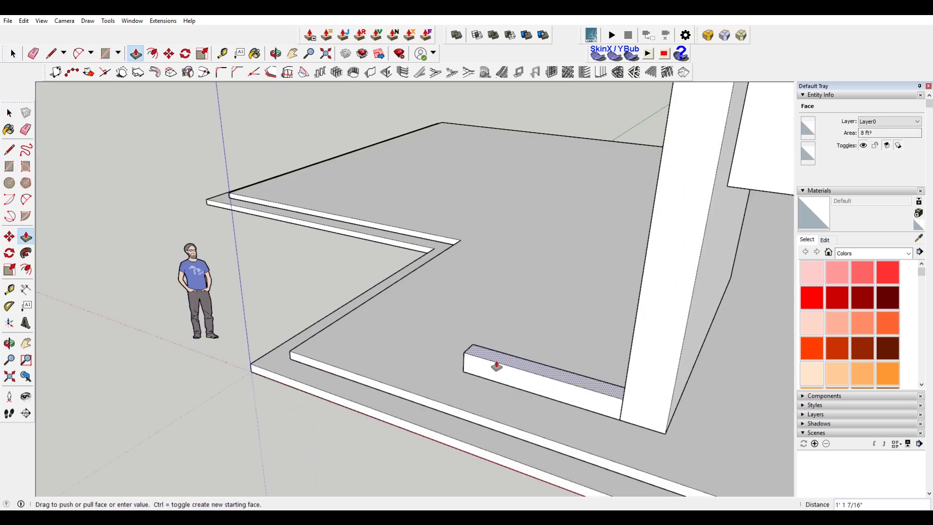
key(space)
- Move the bench block into position and open its group for editing
triple_click(505, 377)
key(m)
click(558, 399)
scroll(557, 399, down, 3)
scroll(485, 365, up, 3)
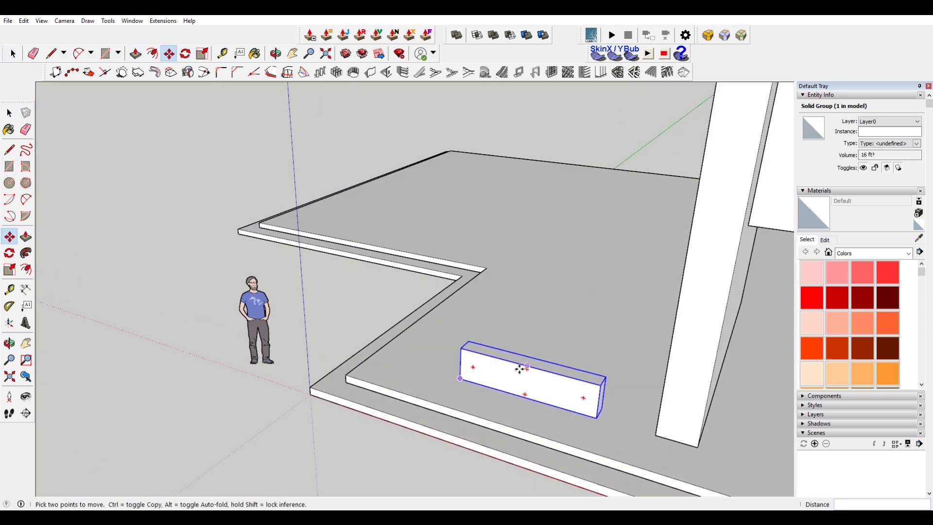
key(space)
double_click(433, 370)
key(p)
middle_drag(501, 354, 529, 355)
key(space)
scroll(515, 350, down, 3)
scroll(533, 356, up, 3)
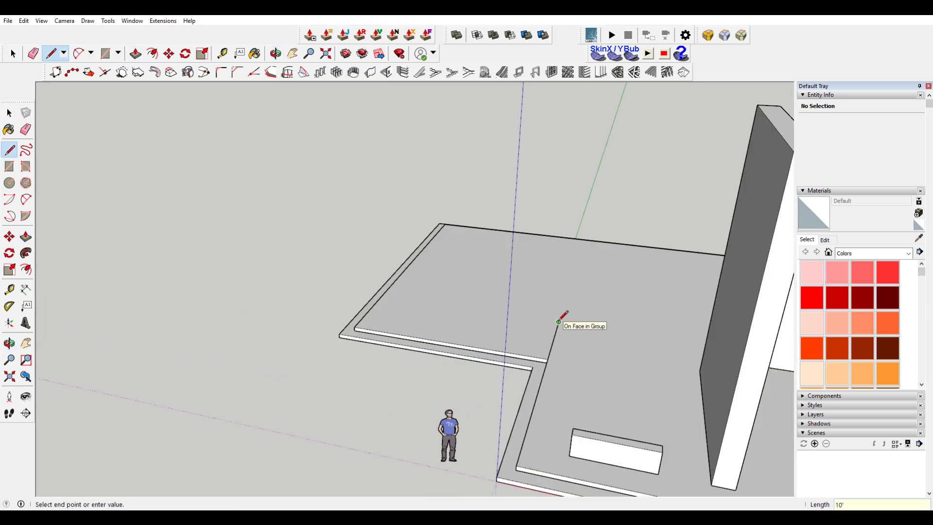
- Outline a new floor piece and raise it into a tall door-frame pillar
click(384, 294)
scroll(461, 301, up, 3)
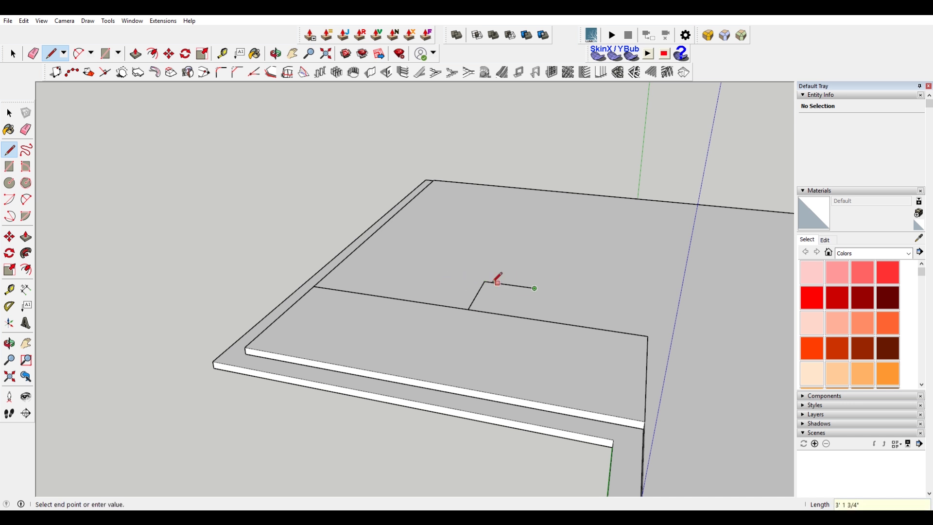
click(424, 262)
key(m)
key(p)
drag(530, 301, 537, 223)
scroll(489, 287, down, 5)
middle_drag(489, 287, 453, 206)
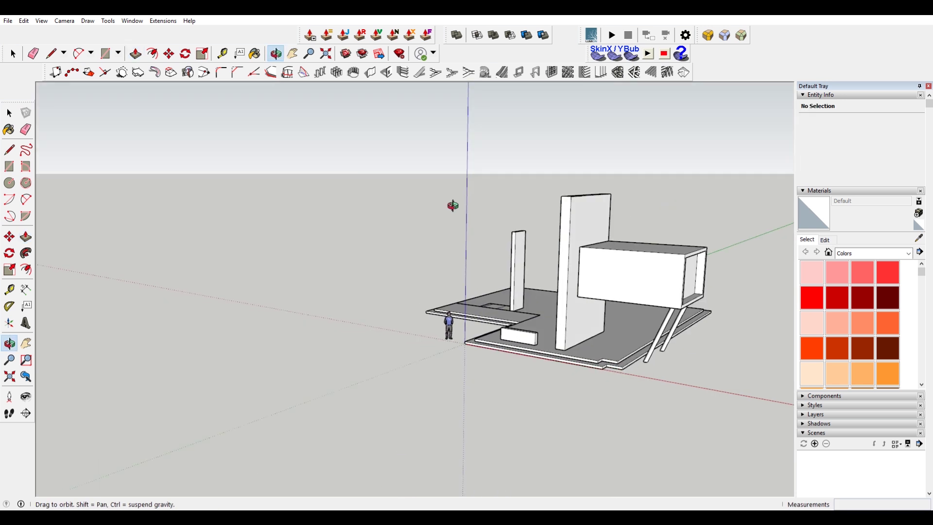
mouse_move(521, 156)
middle_down()
mouse_move(666, 256)
mouse_move(442, 208)
mouse_move(494, 182)
mouse_move(464, 118)
middle_up()
- Reverse the pillar's inner face so it faces outward
key(space)
key(p)
middle_drag(568, 176, 437, 145)
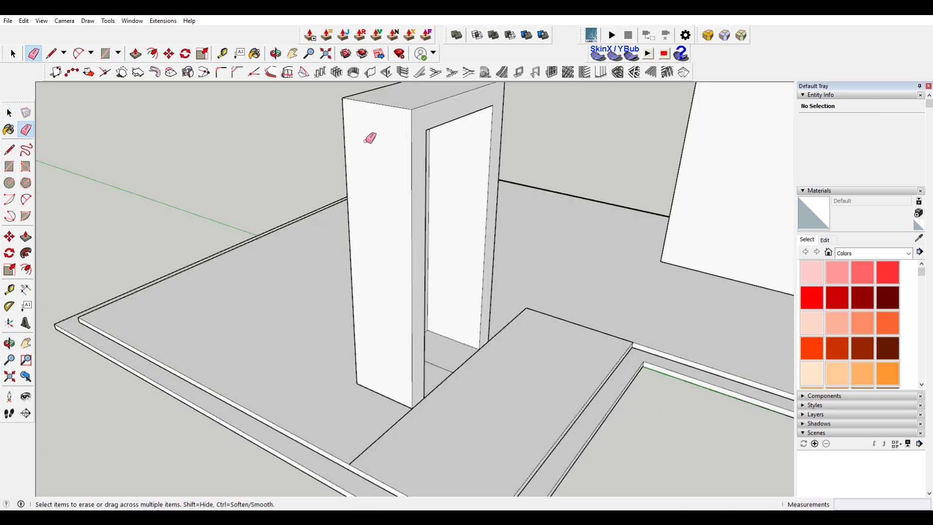
key(space)
right_click(410, 94)
click(465, 189)
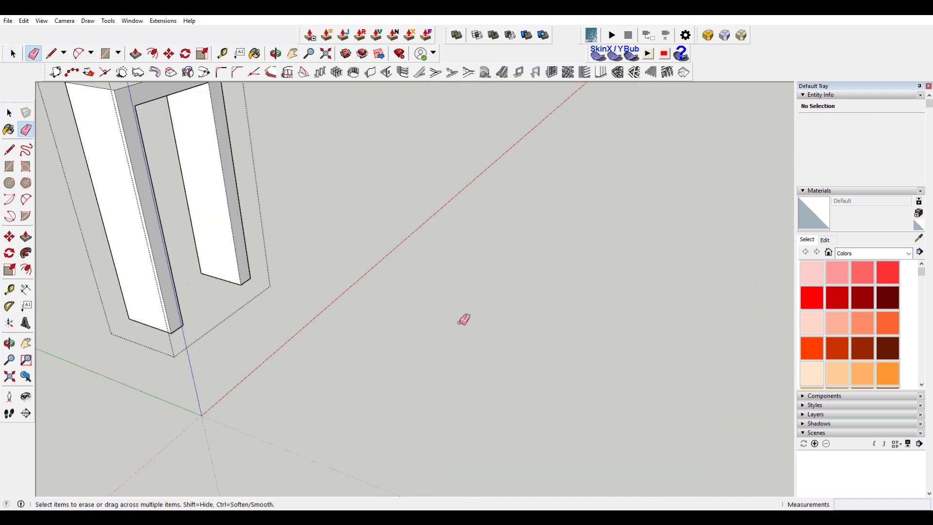
- Select a face of the door model
key(l)
scroll(515, 369, down, 3)
key(space)
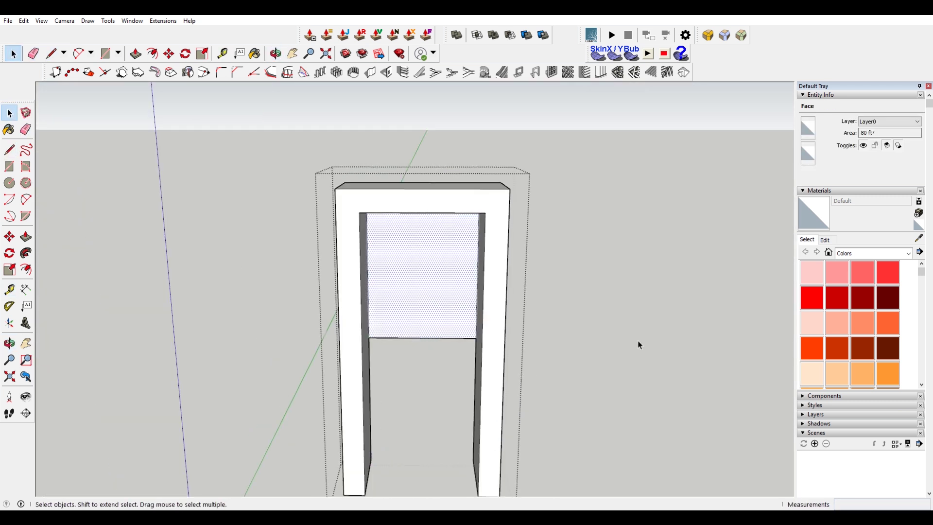
scroll(637, 343, down, 2)
key(m)
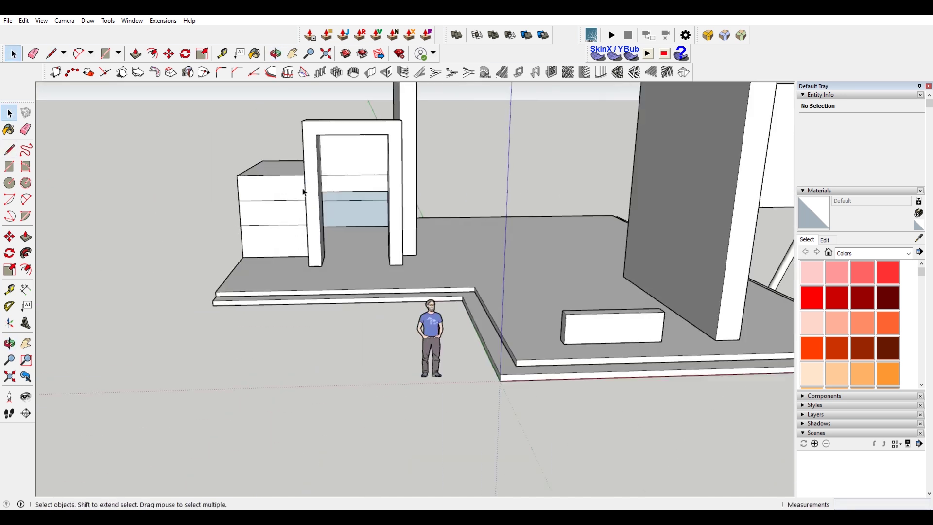
click(366, 260)
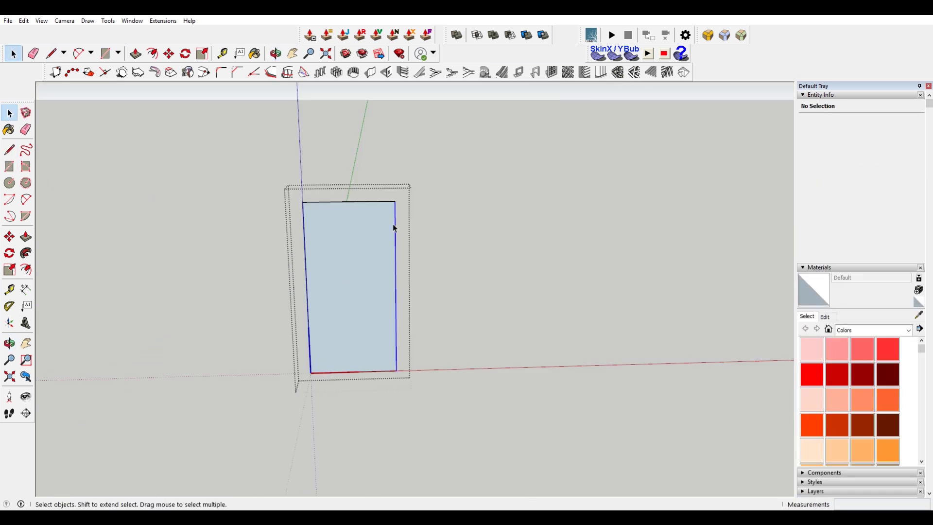
- Inset a narrow side strip on the door and paint the door panel Wood Floor
key(f)
click(301, 222)
key(b)
click(909, 253)
click(851, 380)
click(813, 272)
click(359, 306)
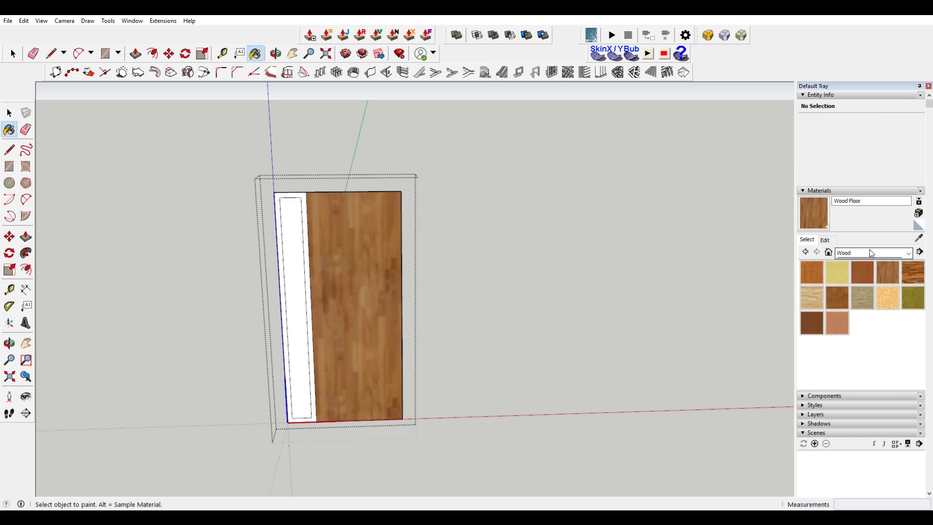
- Paint the narrow door strip dark gray from the Colors-Named collection
click(873, 253)
click(887, 268)
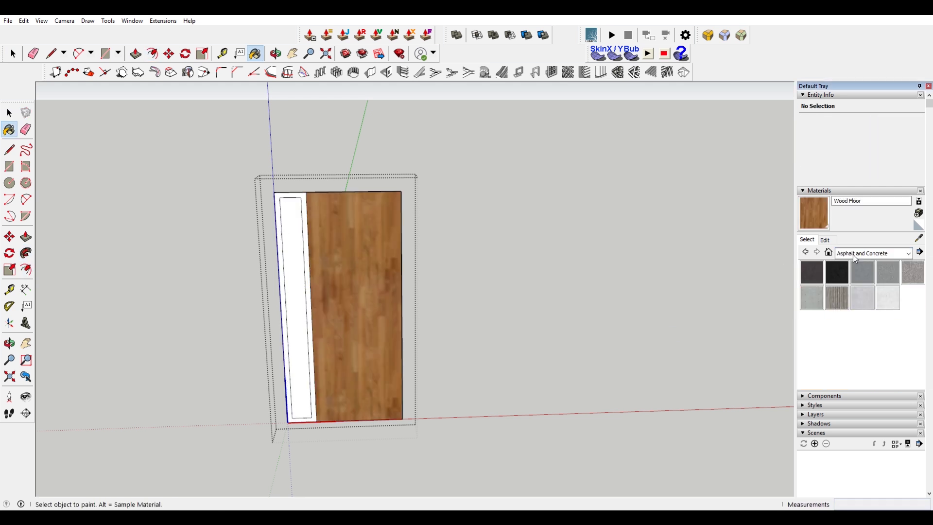
click(909, 254)
click(860, 295)
scroll(850, 315, down, 10)
click(837, 290)
click(308, 196)
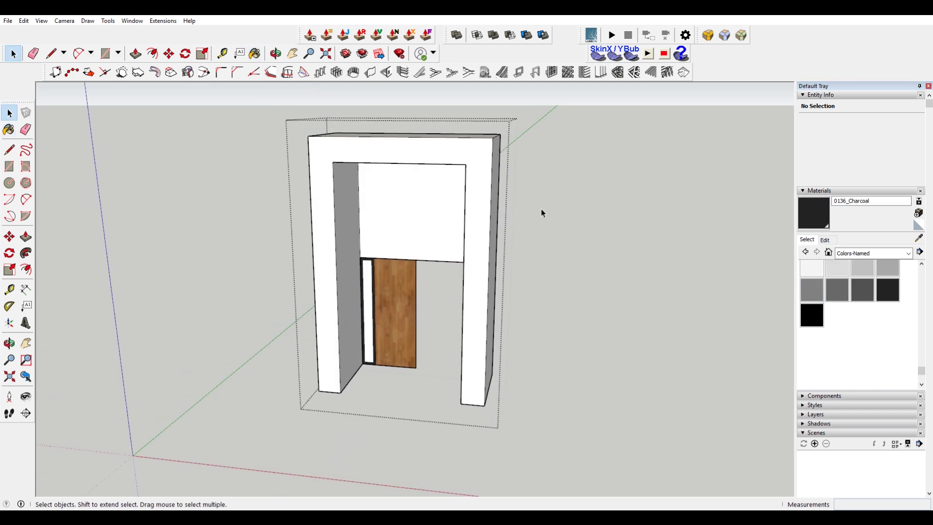
- Paint the door frame with Cladding Siding Tan and adjust its texture settings
triple_click(474, 153)
click(805, 252)
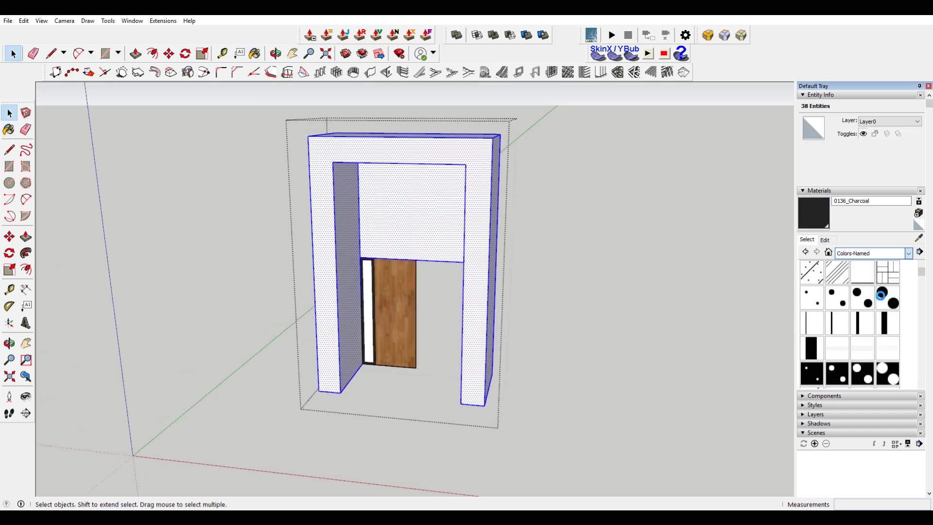
click(812, 272)
click(484, 164)
click(825, 240)
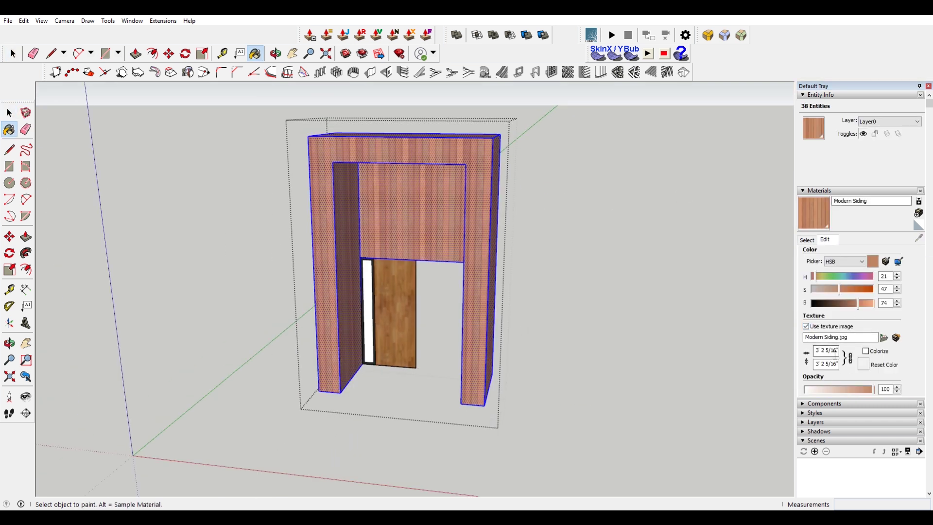
click(913, 297)
click(486, 175)
key(space)
click(825, 240)
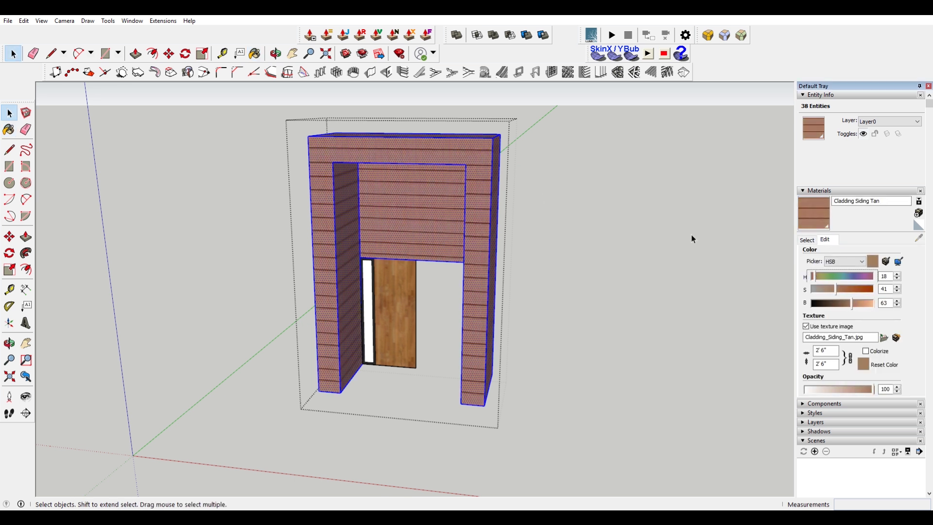
- Paint the centre panel with Stone Flagstone Ashlar and lighten its HSB colour
click(412, 212)
click(807, 240)
click(837, 340)
click(862, 315)
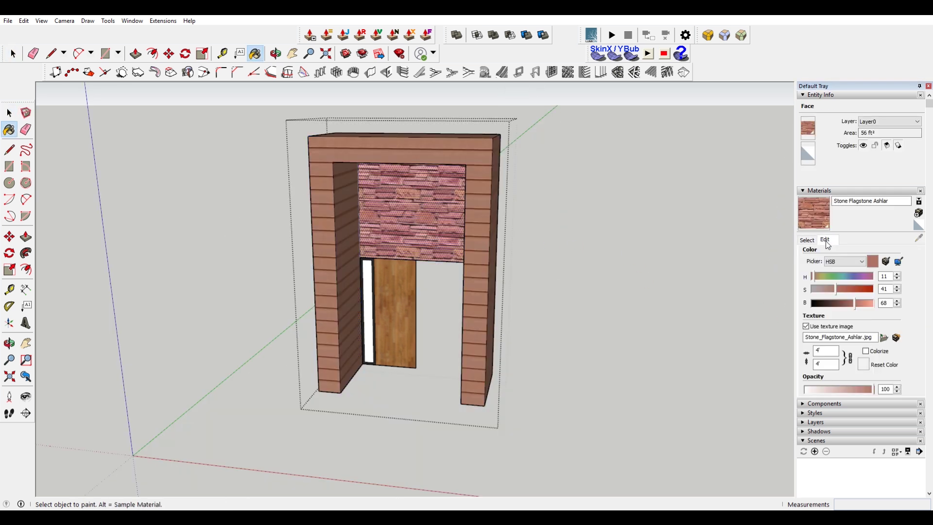
drag(826, 289, 821, 286)
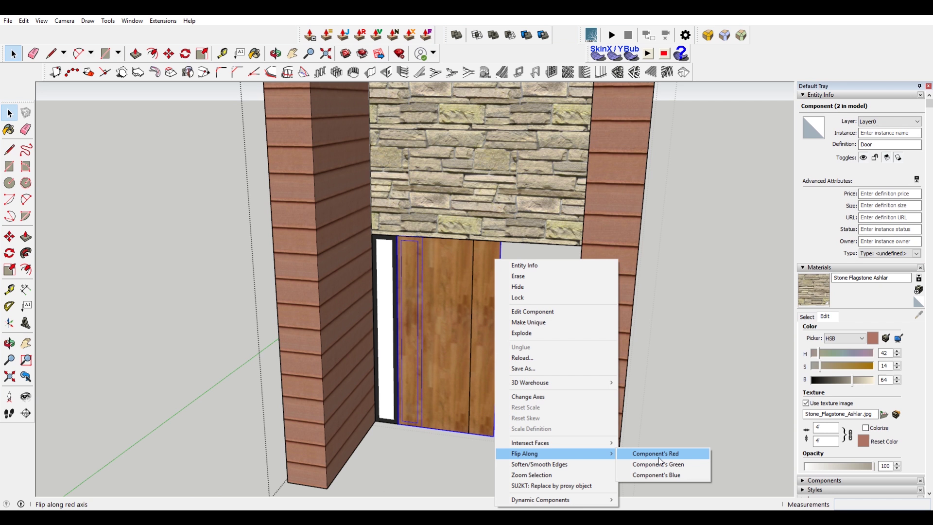
- Flip the door copy along red to form a double door
click(660, 457)
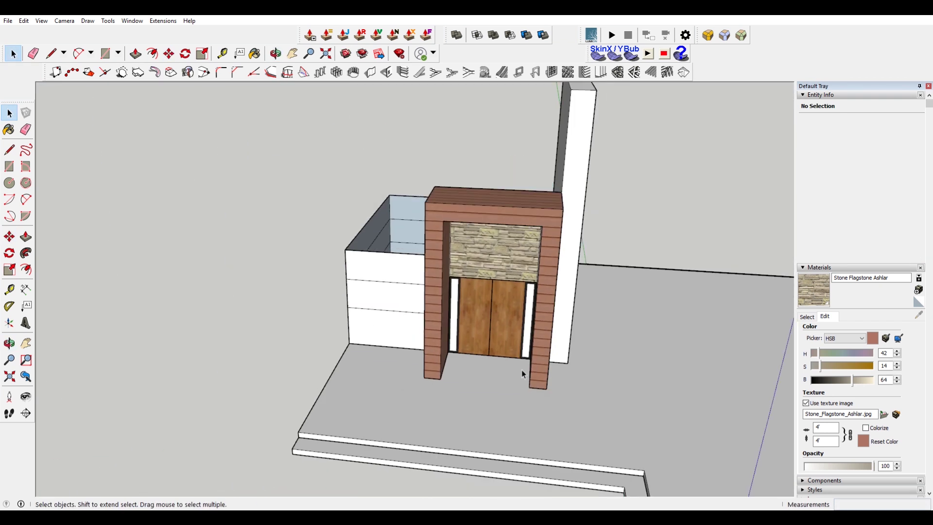
click(909, 331)
click(826, 419)
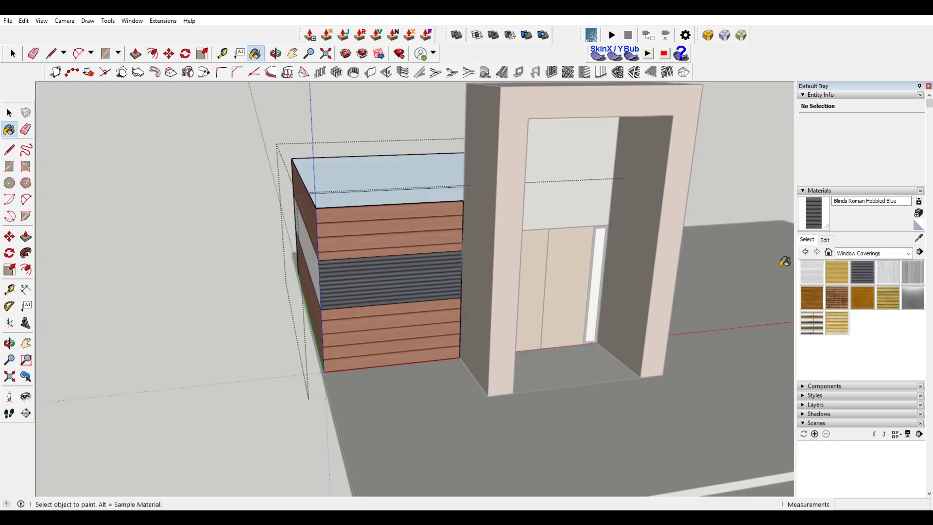
- Paint the box's middle band with Translucent Glass Gray
click(908, 253)
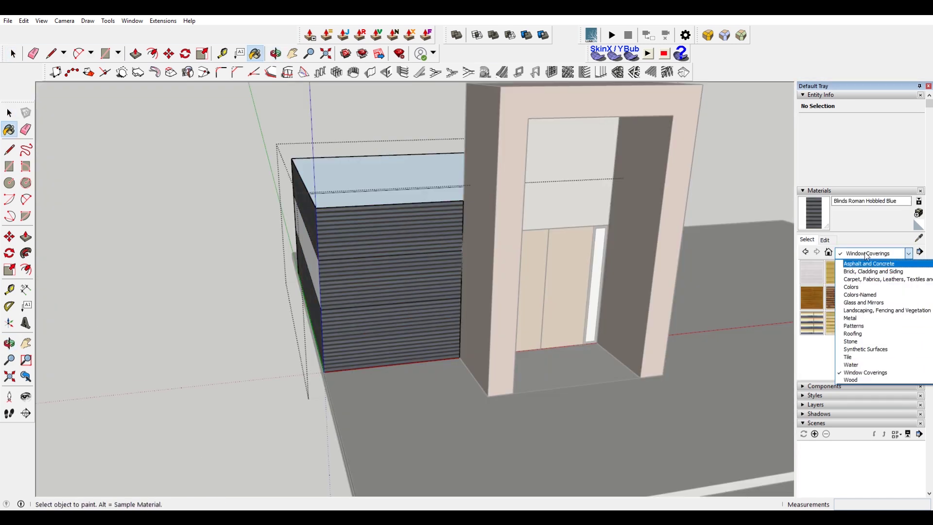
click(852, 287)
click(909, 253)
click(864, 302)
click(887, 272)
click(389, 280)
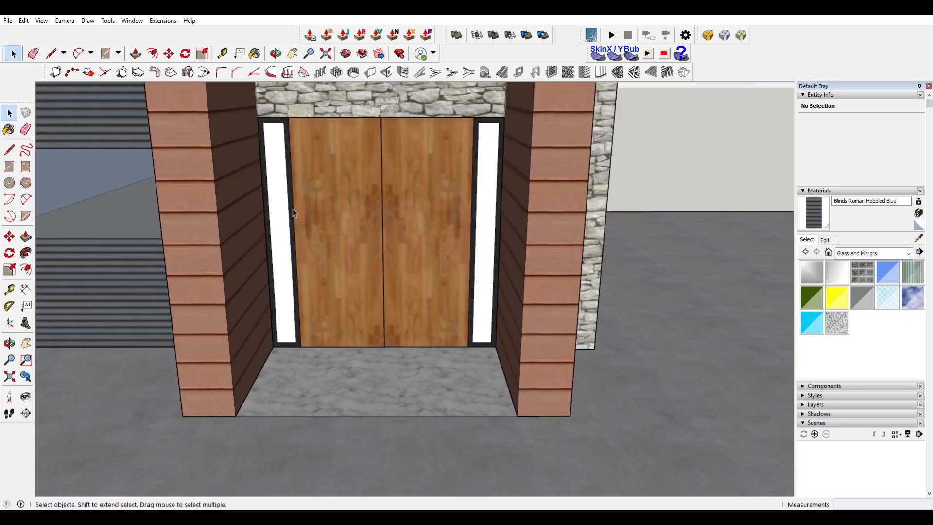
- Change the door's context-menu options, copy the lintel edge upward, and push the glass 2"
click(333, 215)
right_click(334, 214)
click(405, 276)
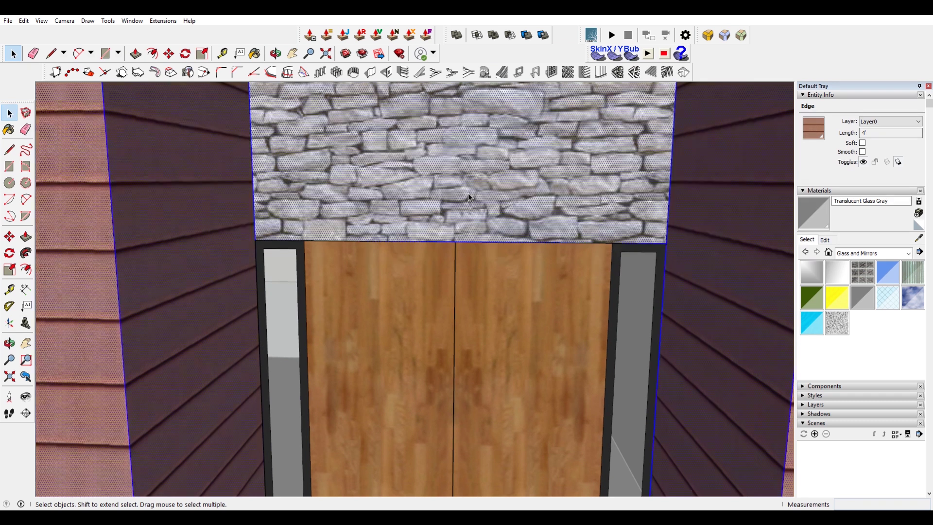
key(m)
key(ctrl)
click(666, 242)
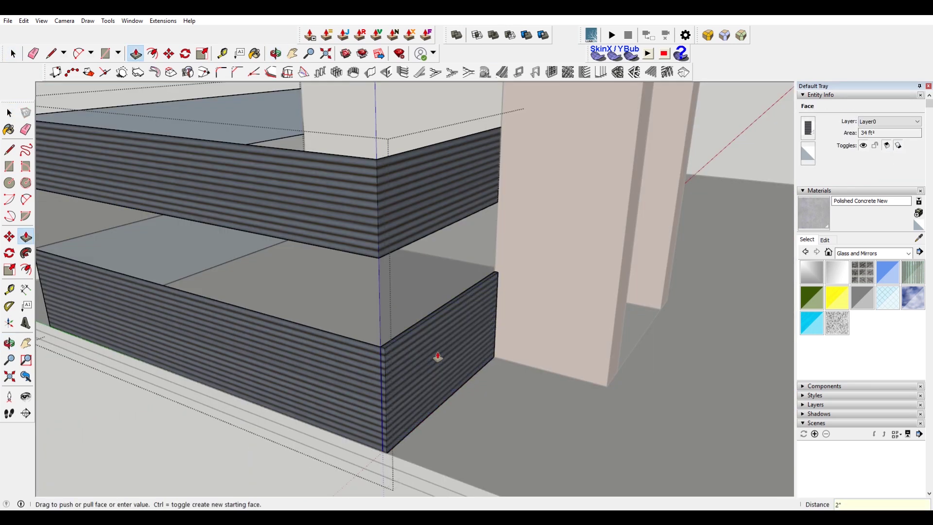
click(326, 376)
key(space)
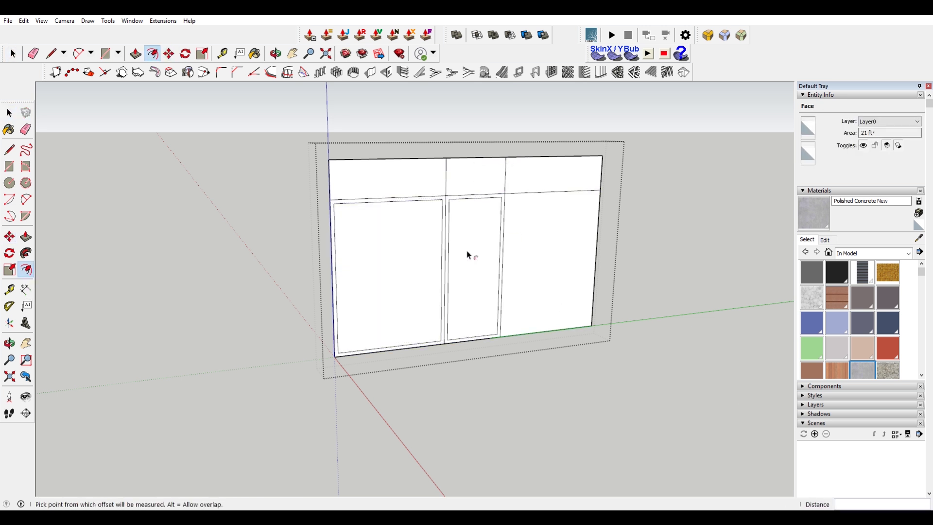
- Erase the extra edges, paint the panes Translucent Glass Gray and the frames 0136_Charcoal
scroll(536, 172, up, 3)
scroll(423, 194, up, 2)
key(m)
scroll(419, 167, up, 2)
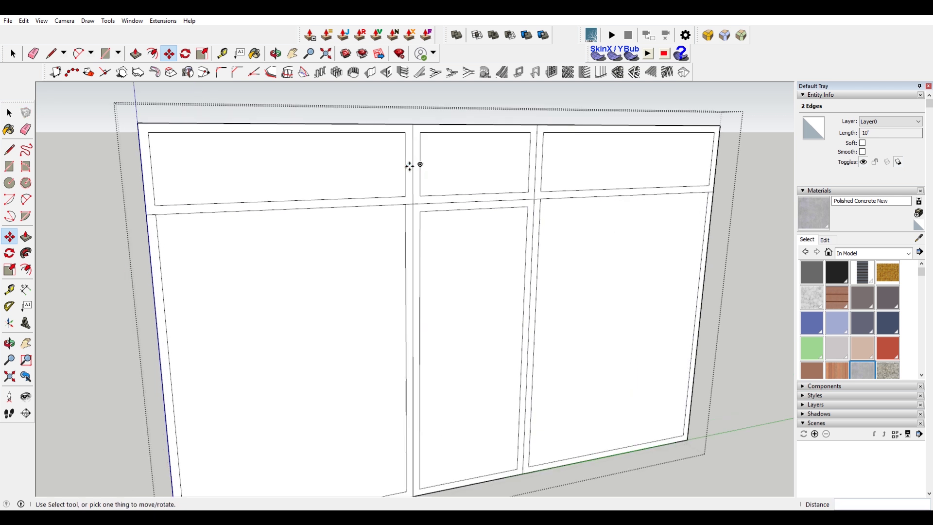
scroll(435, 131, up, 2)
key(e)
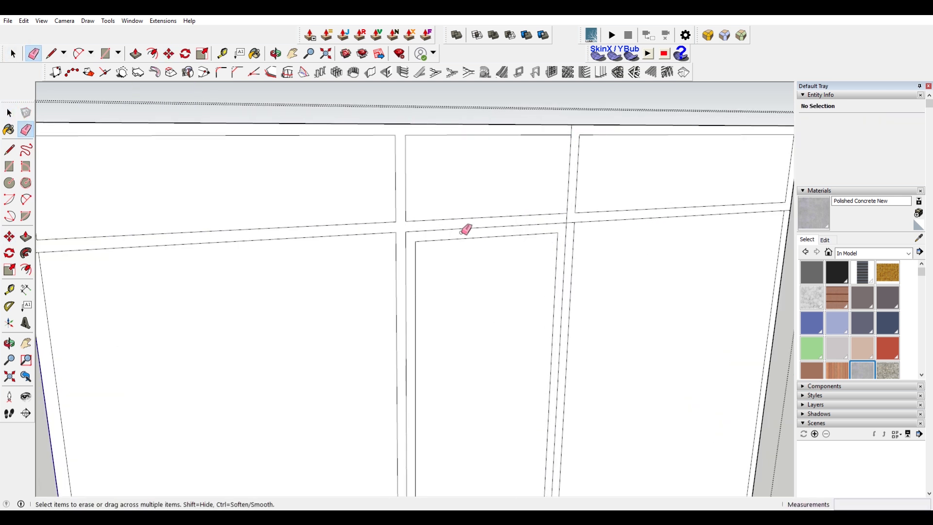
scroll(525, 369, down, 5)
scroll(450, 273, down, 3)
key(b)
alt+click(450, 273)
scroll(444, 203, up, 3)
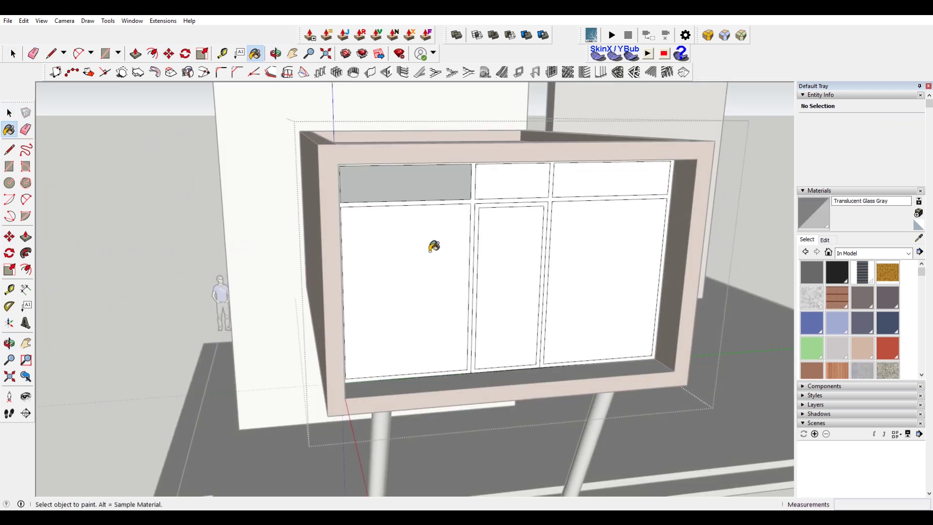
scroll(124, 249, up, 2)
click(380, 129)
scroll(730, 164, down, 5)
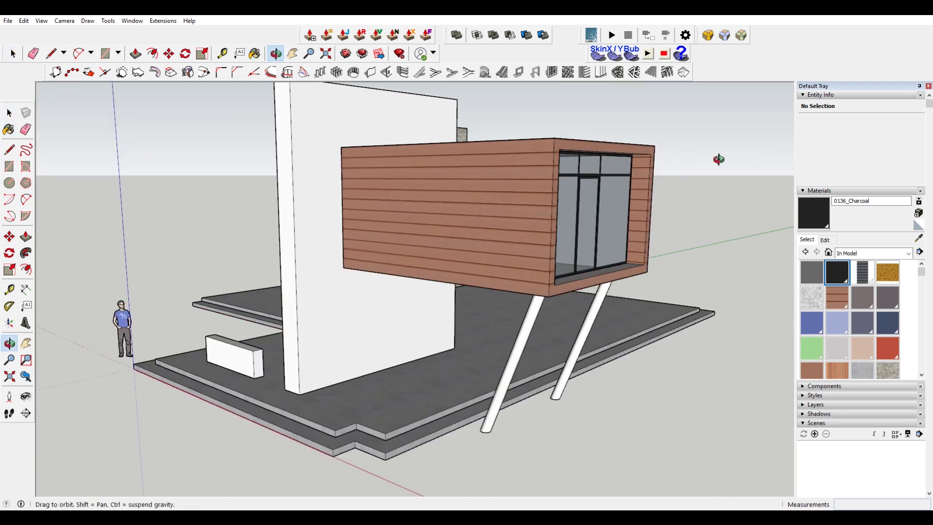
- Open the window's glass group and copy its edges as an evenly divided array of strips
key(space)
click(449, 227)
middle_drag(449, 227, 487, 325)
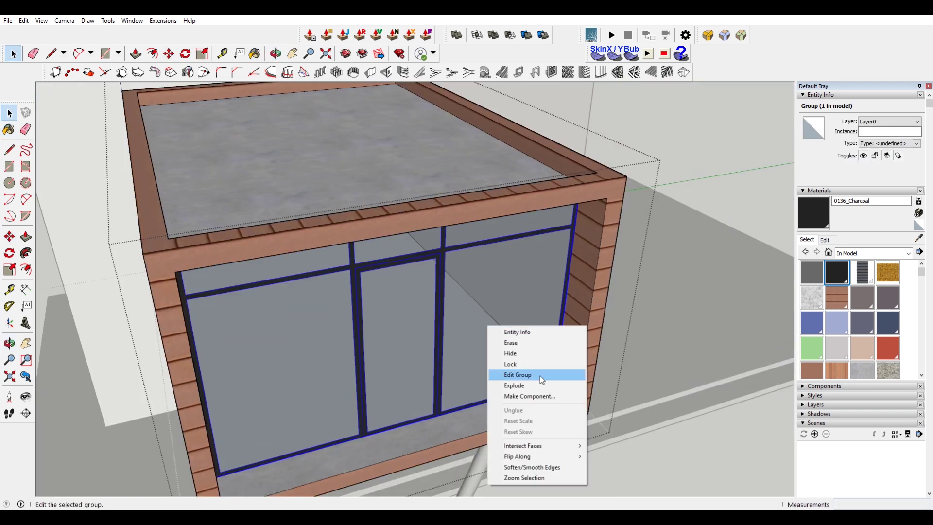
click(540, 375)
mouse_move(549, 379)
middle_down()
mouse_move(569, 199)
mouse_move(694, 277)
mouse_move(565, 189)
middle_up()
key(m)
mouse_move(615, 143)
middle_down()
mouse_move(486, 243)
mouse_move(426, 260)
mouse_move(360, 232)
middle_up()
scroll(437, 243, up, 5)
scroll(438, 243, down, 5)
key(space)
double_click(426, 260)
double_click(360, 232)
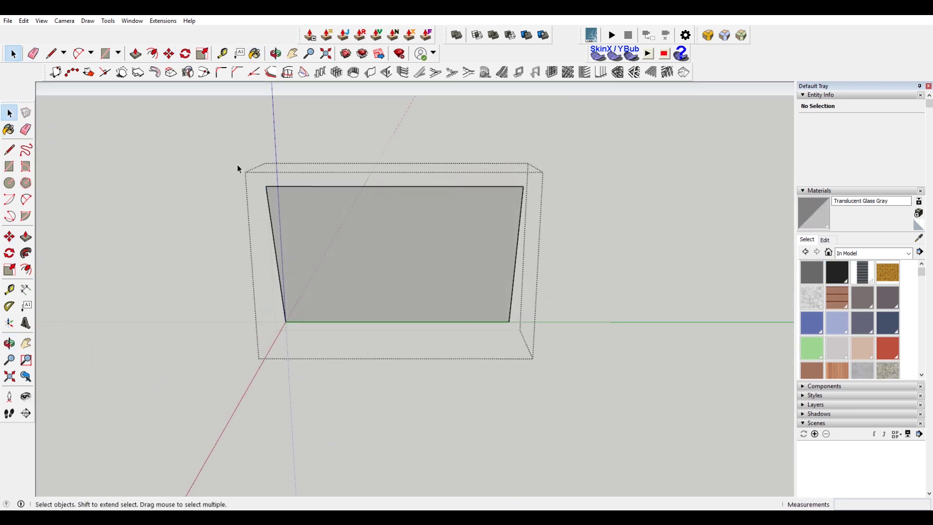
text(/5)
key(Return)
scroll(465, 254, up, 3)
- Orbit around the divided glass to a high view of the model
key(space)
scroll(502, 211, up, 3)
key(space)
scroll(402, 232, up, 3)
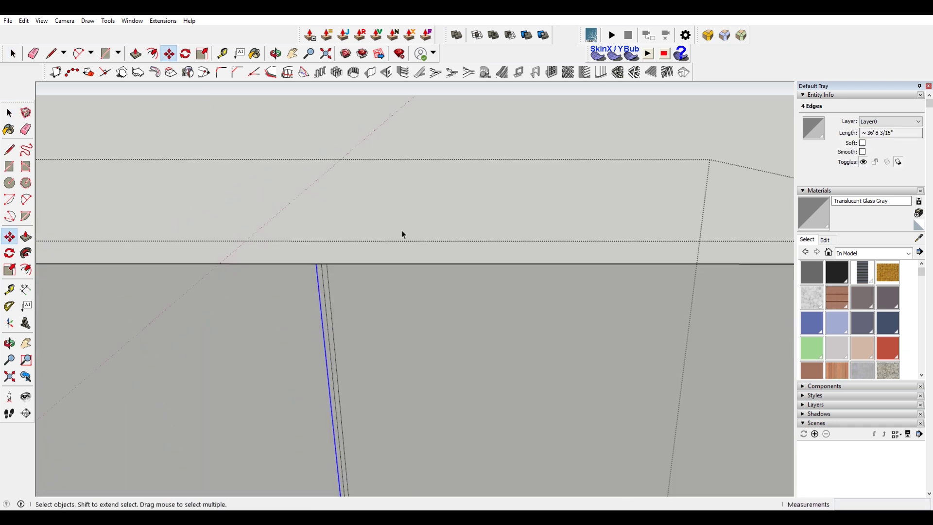
key(e)
scroll(342, 248, up, 2)
middle_drag(342, 248, 138, 245)
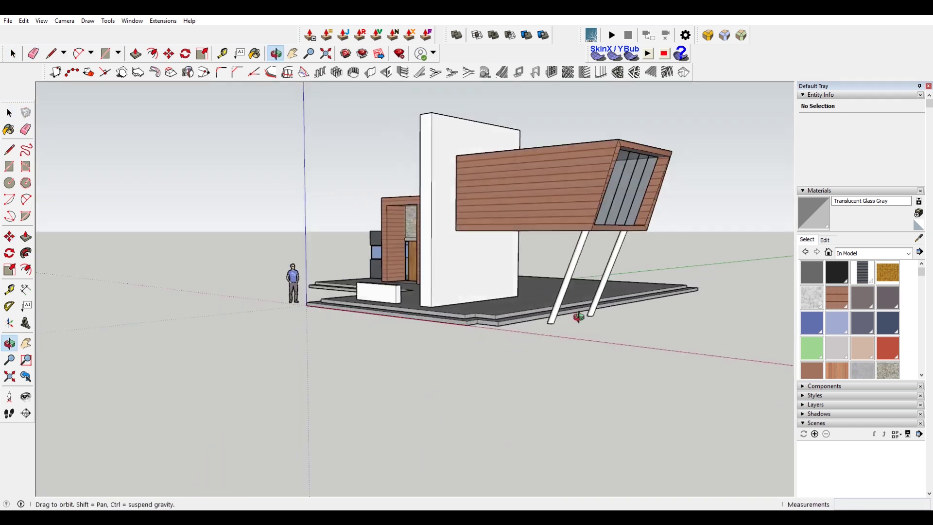
middle_drag(478, 271, 559, 333)
scroll(558, 334, down, 3)
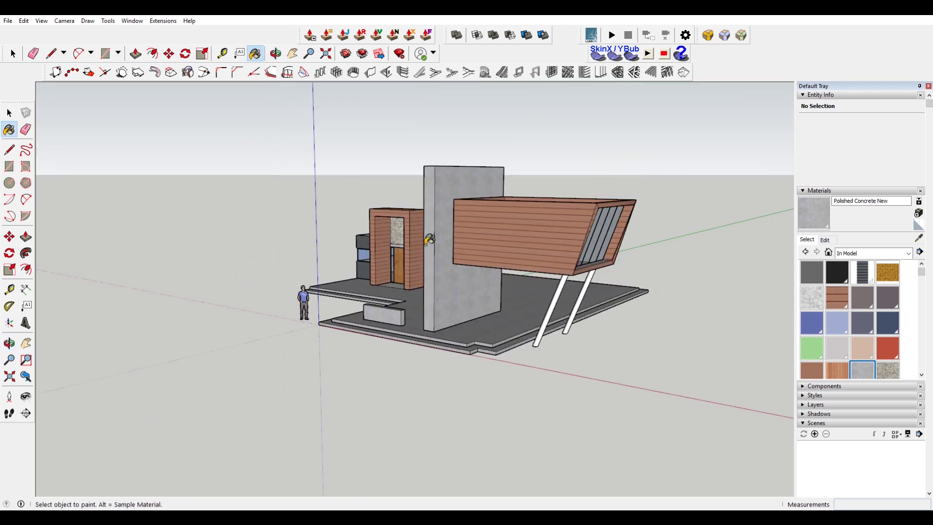
- Group the small rectangle and move it beside the wall as the entrance pillar
key(r)
scroll(381, 292, up, 4)
middle_drag(381, 291, 506, 470)
scroll(505, 471, up, 2)
key(space)
double_click(471, 392)
right_click(472, 391)
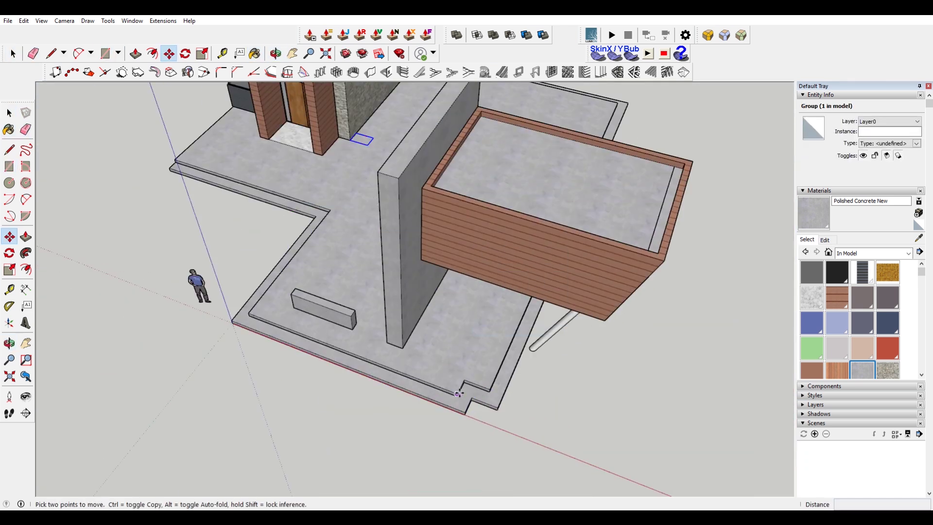
scroll(392, 246, up, 3)
key(space)
scroll(393, 257, up, 2)
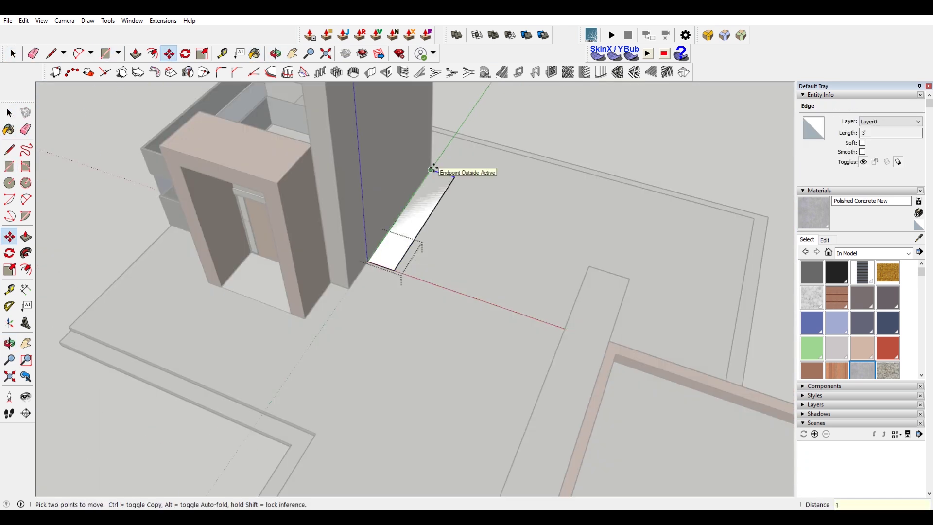
scroll(433, 168, down, 5)
click(502, 263)
mouse_move(501, 262)
middle_down()
mouse_move(424, 349)
mouse_move(564, 338)
middle_up()
- Draw an L-shaped outline and push/pull it up into a tall block
key(r)
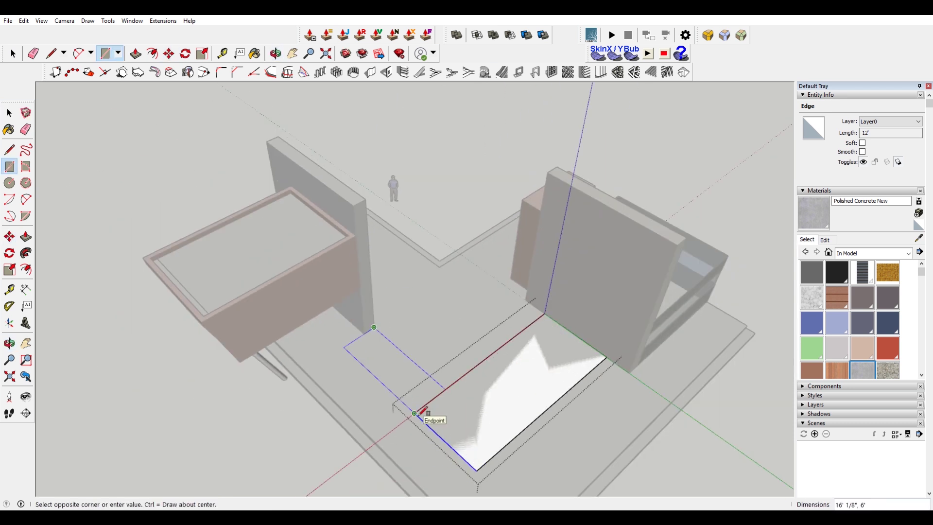
key(p)
drag(398, 391, 398, 272)
middle_drag(398, 272, 362, 271)
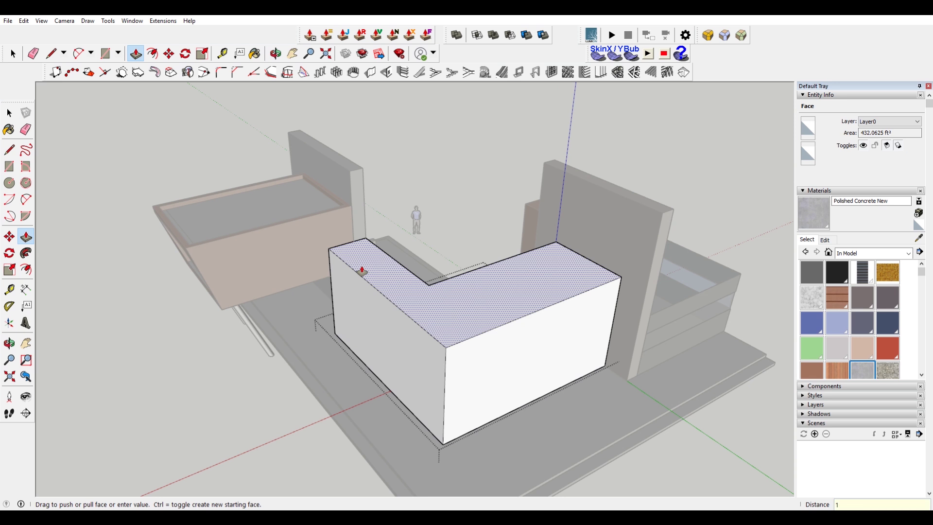
middle_drag(305, 371, 371, 359)
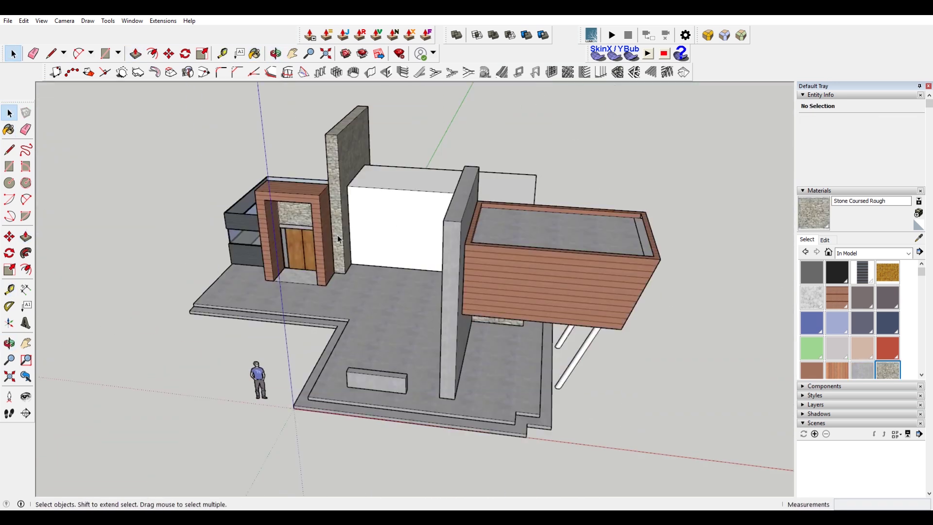
scroll(339, 239, up, 5)
scroll(363, 311, up, 3)
- Copy the wall edges 2' across the front and divide the copies evenly with /2
key(m)
click(273, 171)
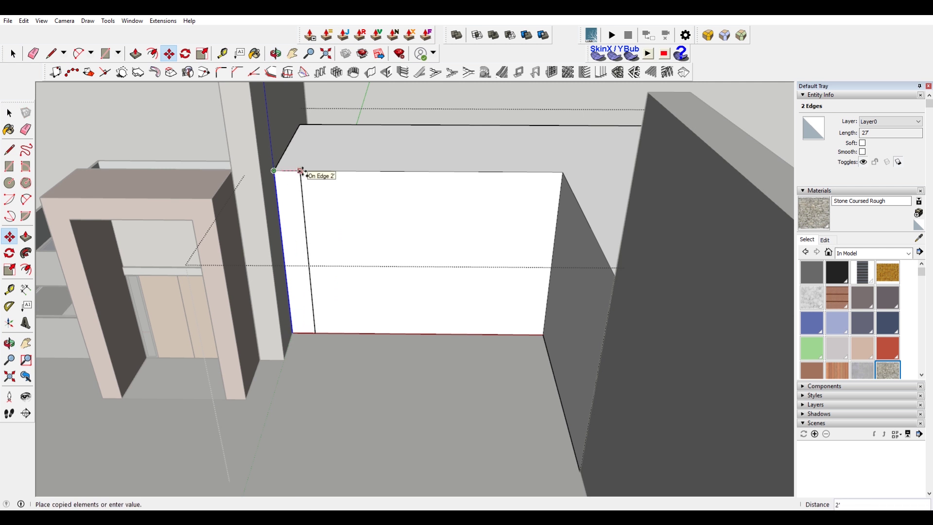
click(551, 172)
text(/2)
key(Return)
middle_drag(550, 172, 390, 176)
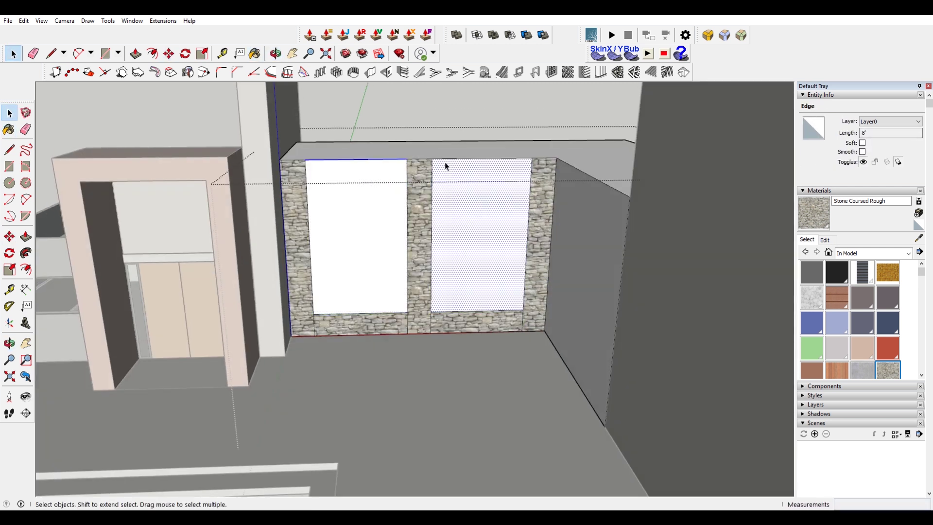
- Paint the wall Stone Coursed Rough, reverse the window faces and push/pull the sill
key(b)
scroll(463, 163, down, 3)
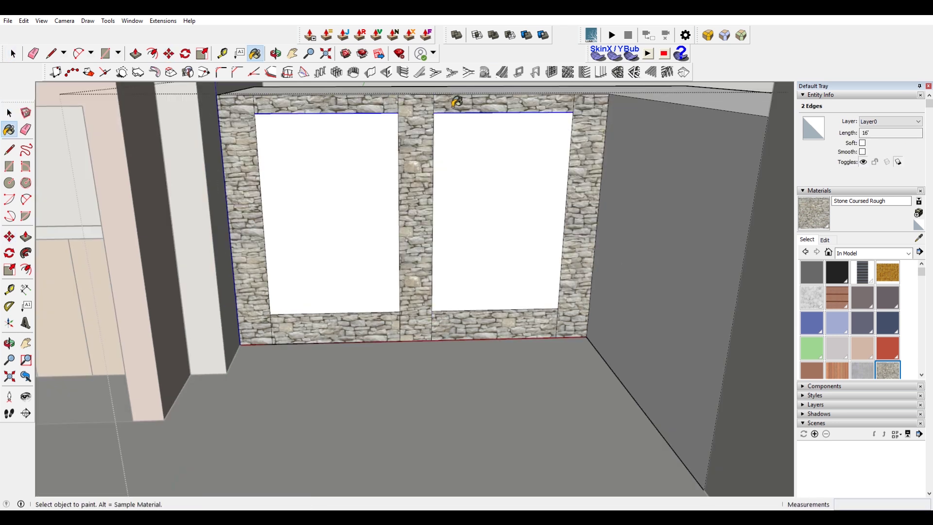
scroll(463, 164, down, 4)
middle_drag(463, 163, 227, 230)
key(space)
right_click(485, 110)
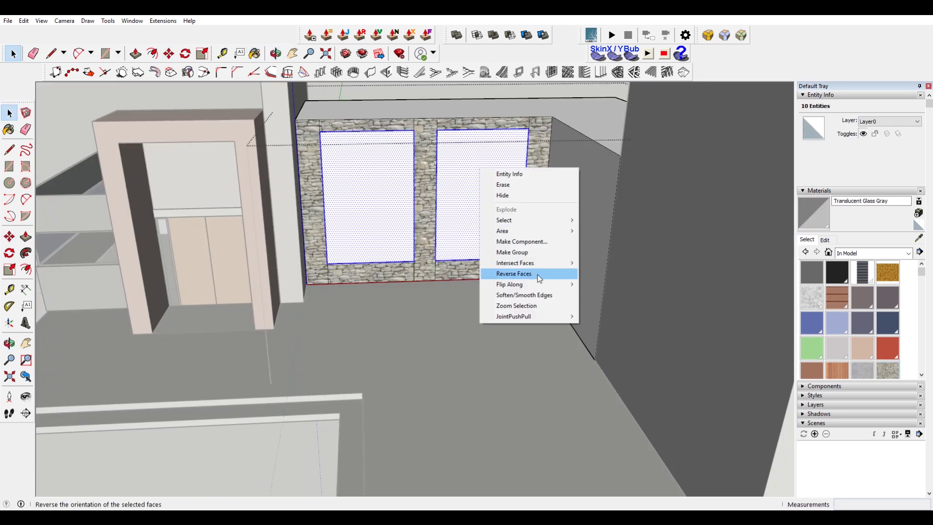
click(536, 267)
click(334, 277)
mouse_move(334, 277)
middle_down()
mouse_move(121, 306)
mouse_move(336, 251)
middle_up()
- Select the stone window wall and move its frame away from the glass panes
key(space)
middle_drag(400, 248, 521, 339)
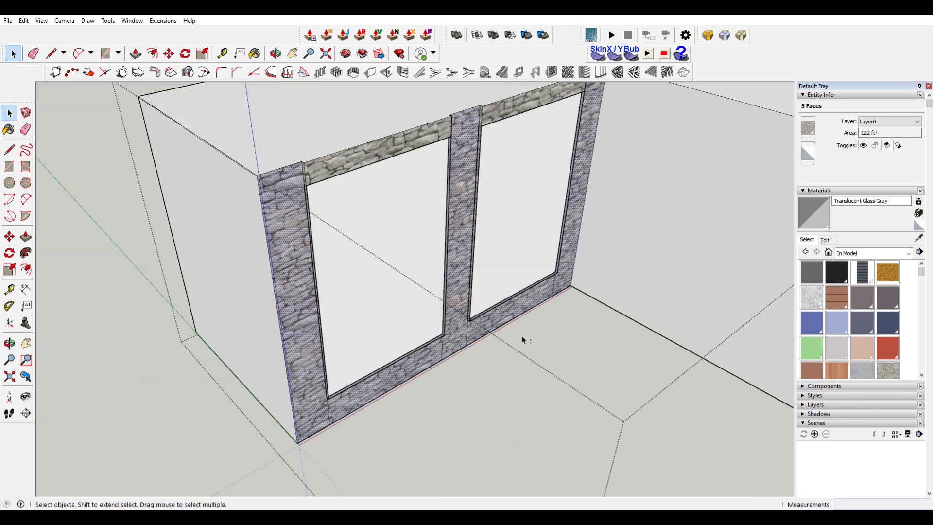
triple_click(407, 348)
key(m)
mouse_move(408, 348)
middle_down()
mouse_move(438, 379)
mouse_move(514, 364)
middle_up()
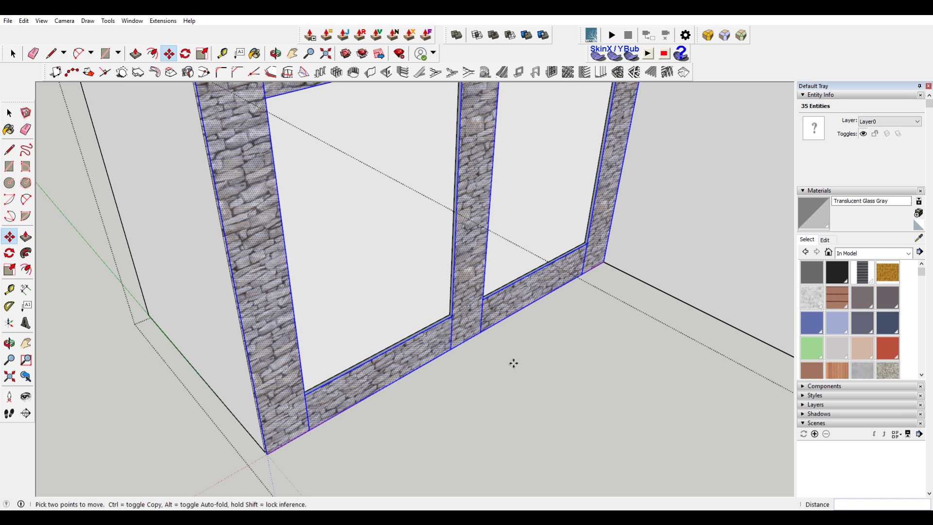
middle_drag(513, 364, 443, 329)
key(Delete)
scroll(444, 287, up, 3)
click(26, 269)
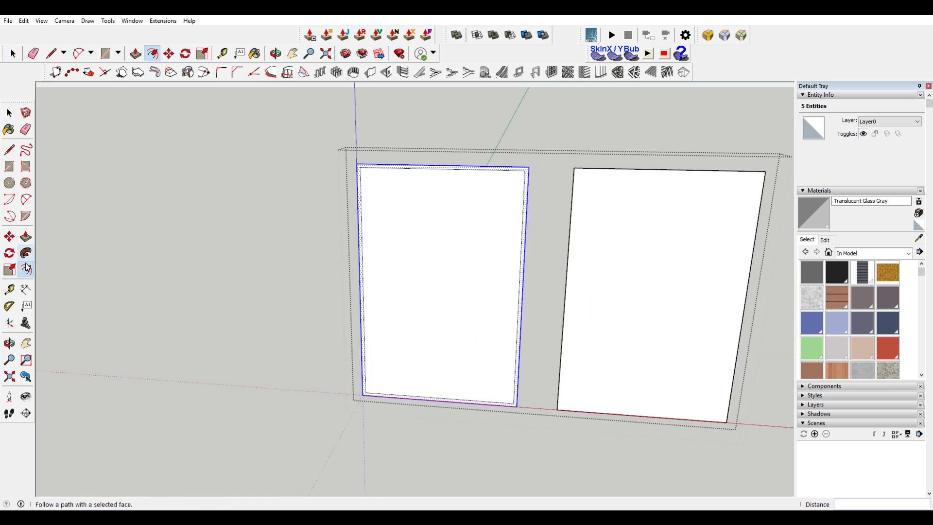
- Draw a divider line from the top edge inside the left window pane
scroll(482, 291, up, 1)
key(l)
click(435, 155)
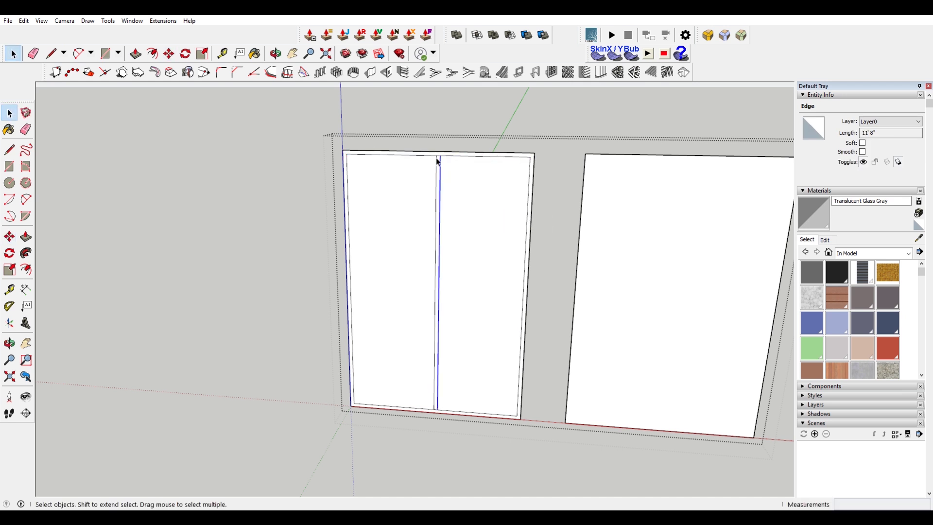
click(514, 263)
scroll(531, 145, up, 3)
key(e)
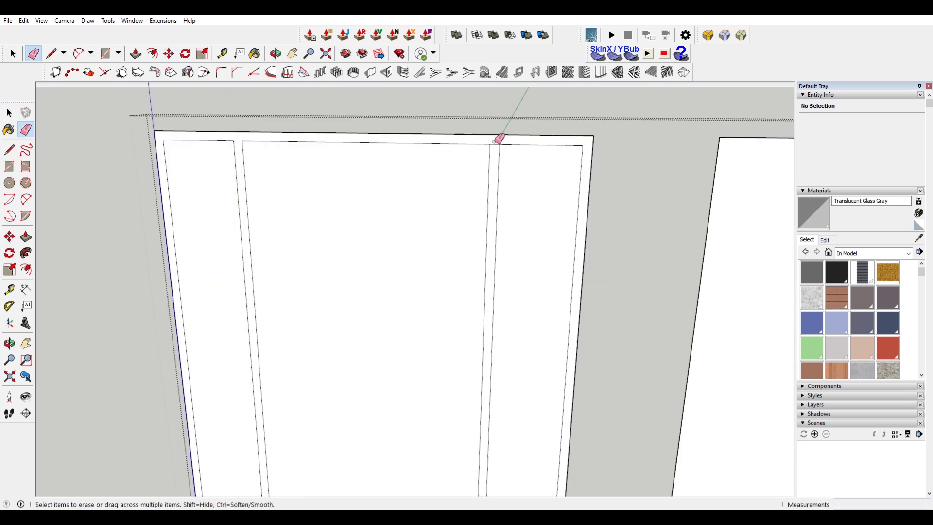
scroll(223, 286, up, 2)
scroll(225, 114, down, 3)
- Copy the transom edges down as a new divider and erase the stray lines
key(ctrl+z)
key(m)
scroll(385, 182, up, 3)
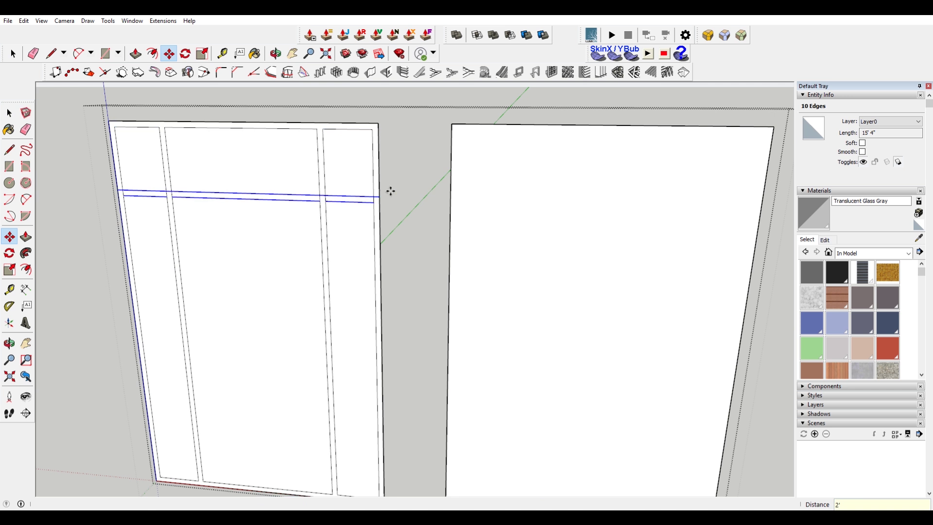
scroll(391, 191, up, 2)
key(space)
key(e)
scroll(519, 156, down, 2)
scroll(410, 187, down, 2)
scroll(411, 201, down, 2)
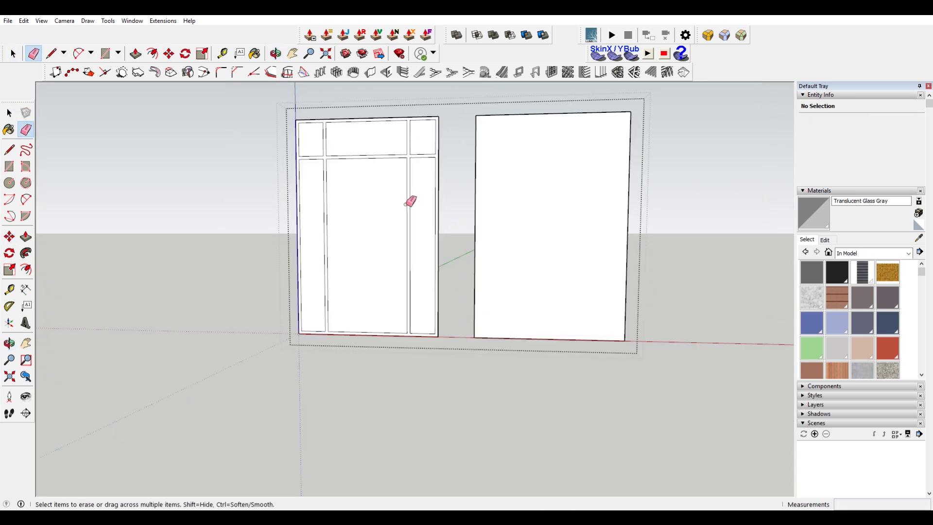
key(space)
drag(221, 370, 312, 438)
key(m)
scroll(462, 146, up, 3)
click(449, 289)
key(e)
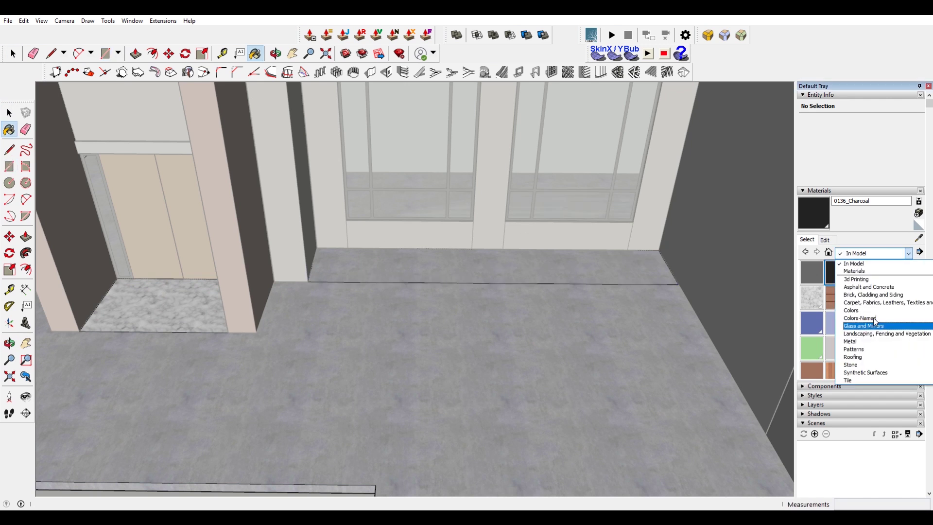
- Paint the base strip with Groundcover Bark Chips from Landscaping, Fencing and Vegetation materials
click(877, 334)
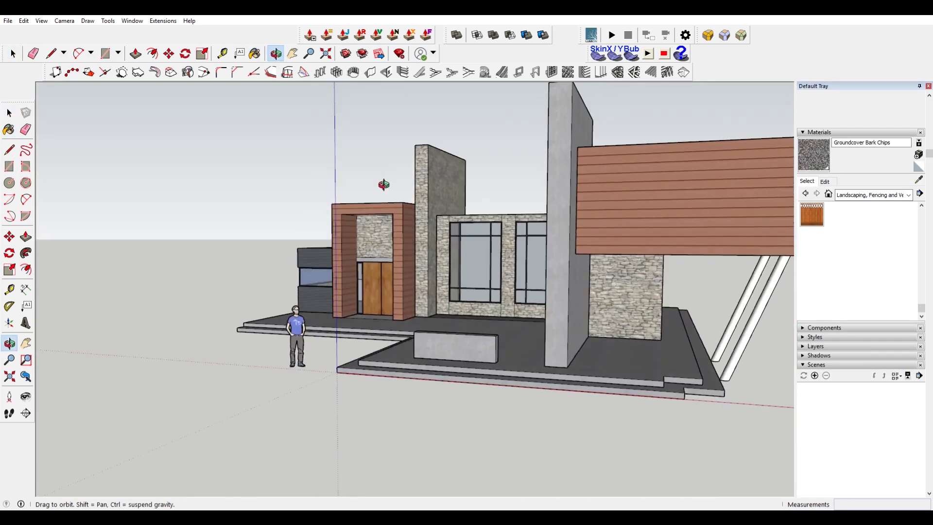
mouse_move(379, 178)
middle_down()
mouse_move(327, 187)
mouse_move(537, 354)
mouse_move(503, 255)
mouse_move(250, 277)
mouse_move(442, 348)
middle_up()
key(space)
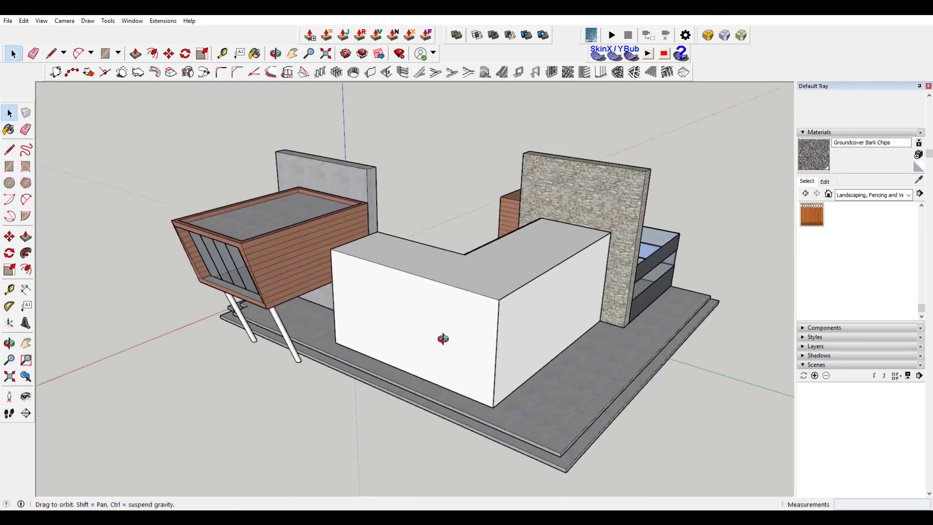
scroll(340, 291, up, 5)
click(579, 362)
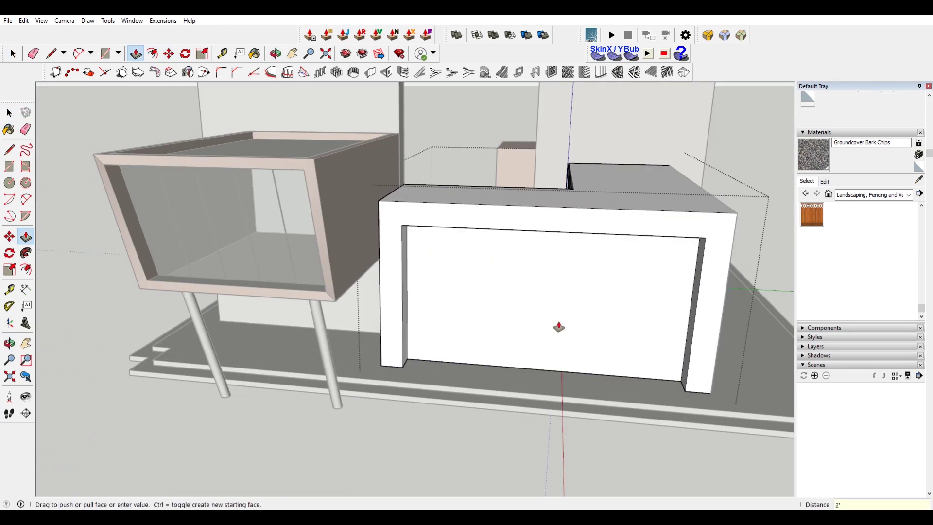
- Push the white block's inset panel inward, then select the tall wall slab
click(559, 327)
middle_drag(559, 326, 586, 303)
key(space)
click(587, 302)
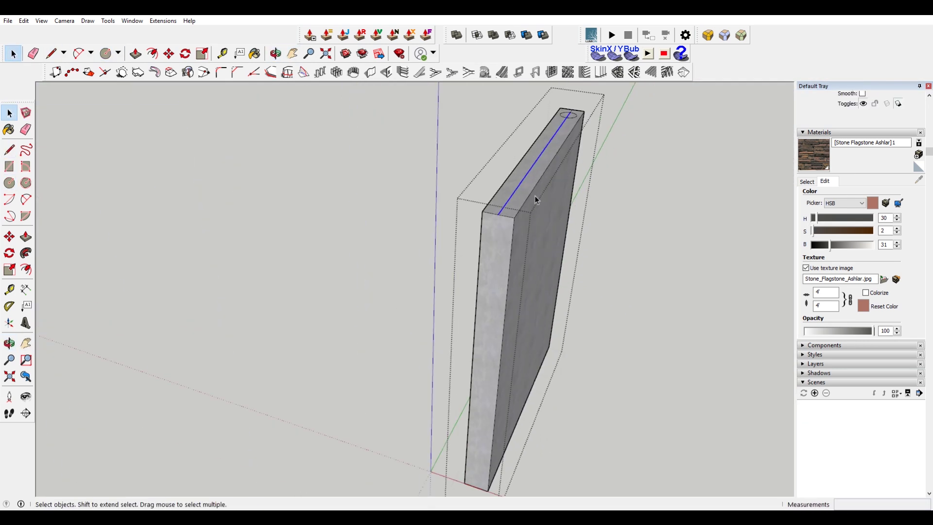
- Copy the wall slab beside the original and push/pull the gap between them
click(517, 218)
scroll(561, 266, up, 3)
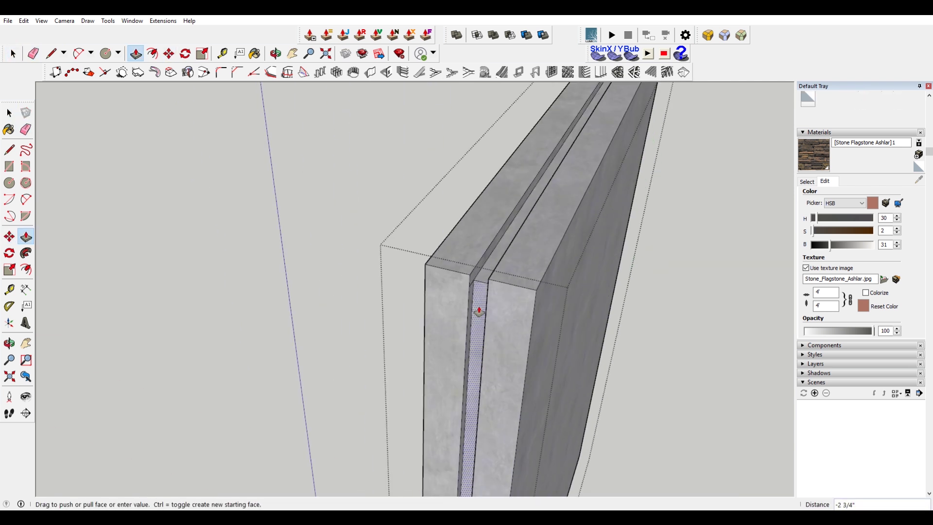
mouse_move(480, 311)
middle_down()
mouse_move(475, 270)
mouse_move(454, 239)
middle_up()
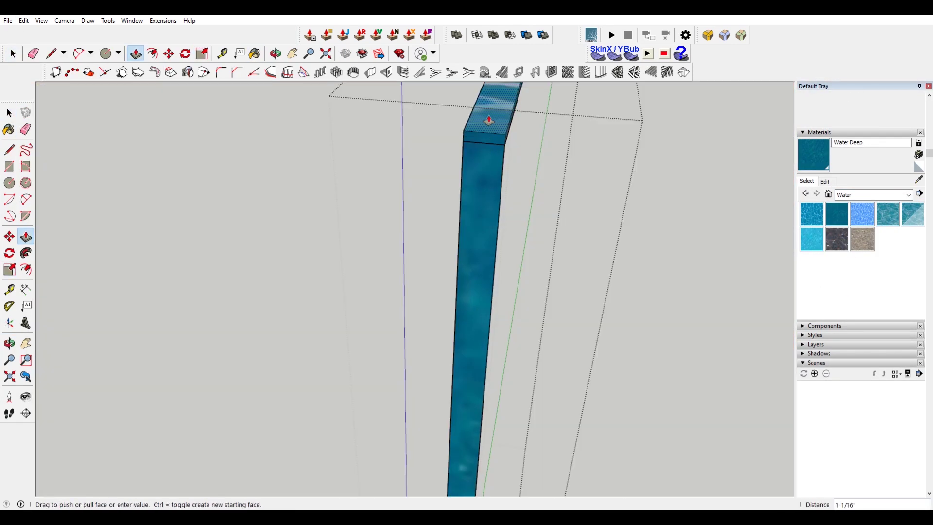
click(489, 120)
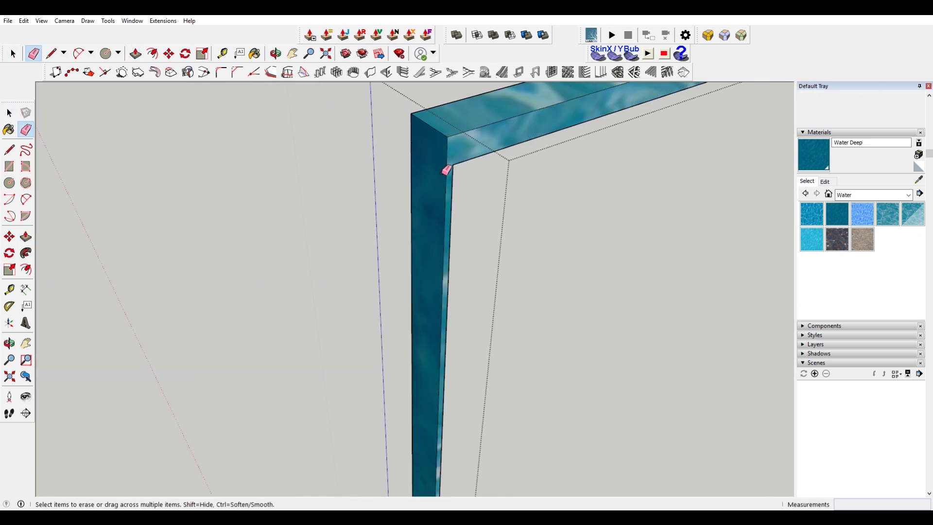
- Paint the channel Water Deep and add a circular Water Pool basin at the wall's foot
key(b)
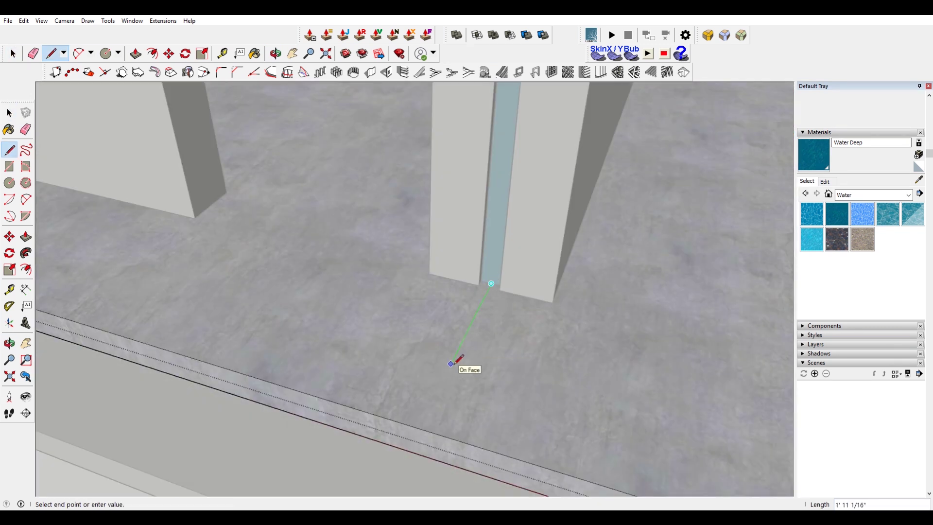
click(495, 371)
key(space)
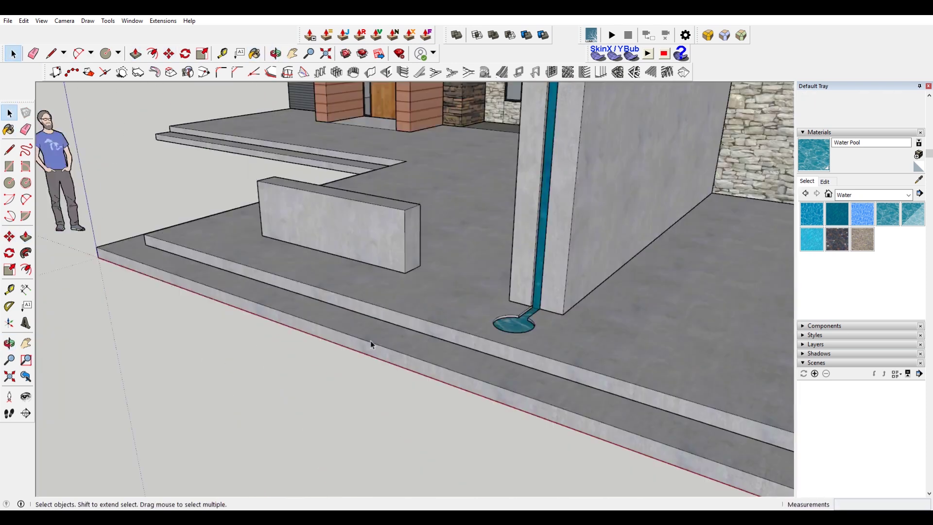
scroll(370, 341, down, 5)
middle_drag(470, 394, 460, 290)
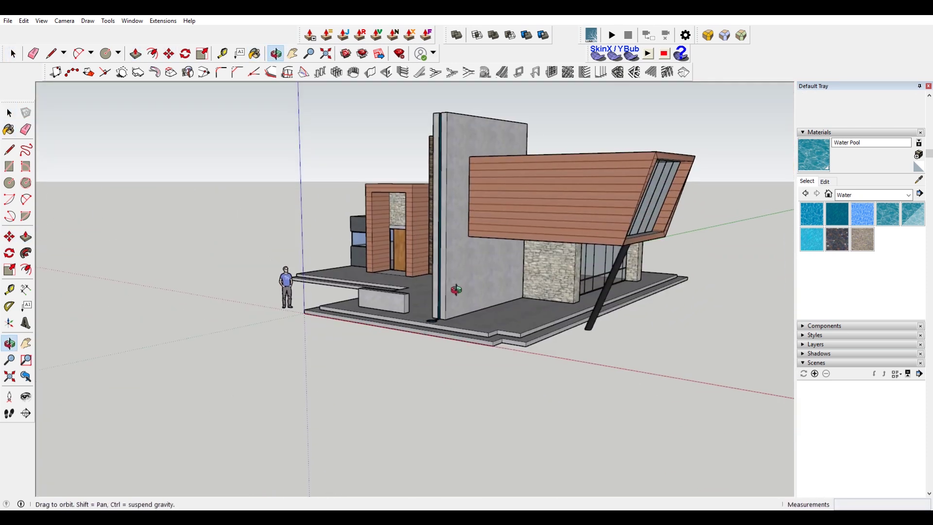
- Orbit around the finished model to view the building's glass front
scroll(460, 290, up, 3)
middle_drag(502, 367, 443, 317)
scroll(486, 362, down, 3)
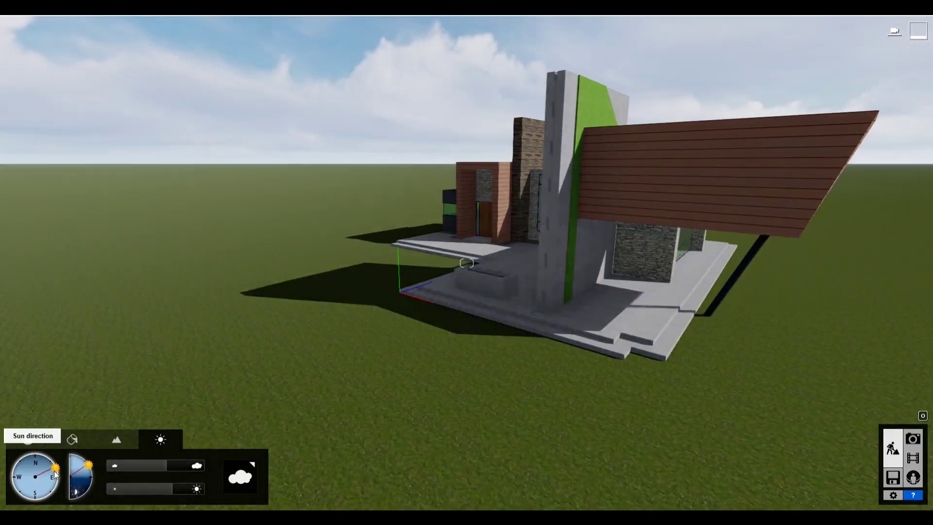
- Swing the sun to the south and set the terrain textures to sand and red rock
drag(55, 475, 41, 498)
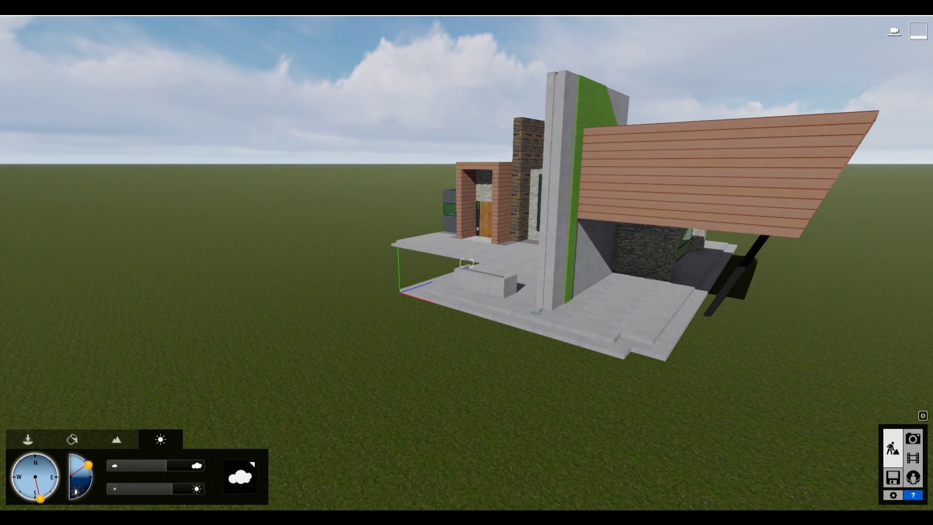
scroll(273, 339, down, 5)
scroll(293, 213, down, 10)
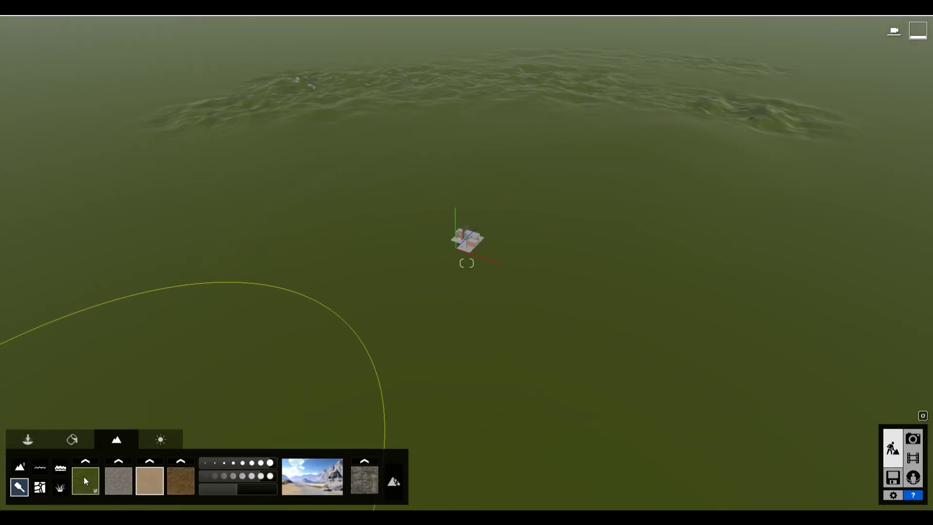
click(85, 480)
click(89, 466)
click(546, 165)
- Raise red rock ridges at the far side with the Raise brush
click(119, 460)
click(494, 165)
drag(778, 117, 554, 102)
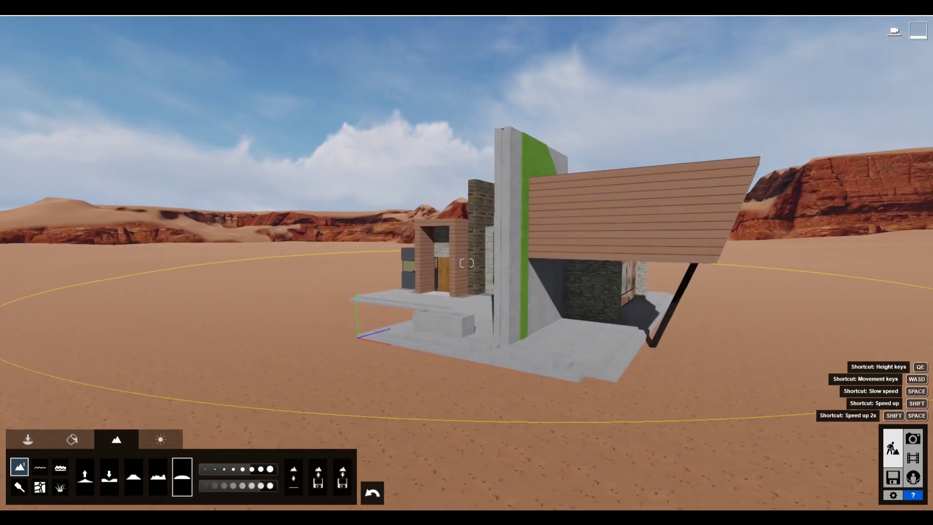
- Start saving the Lumion scene as a file
click(60, 487)
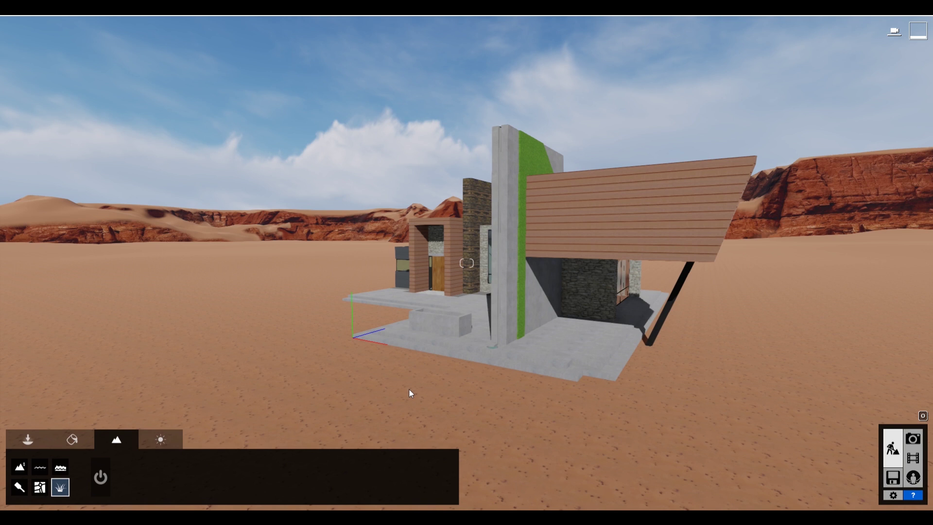
click(893, 477)
click(334, 168)
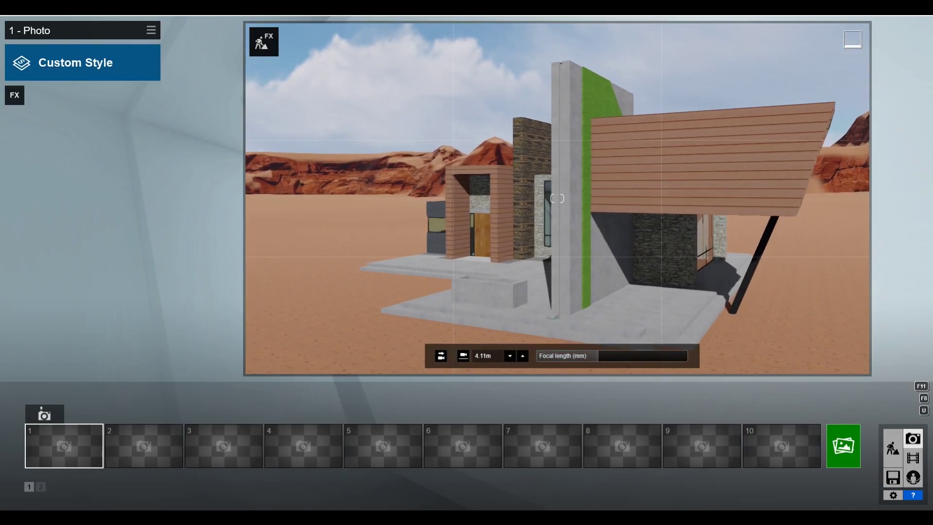
- Give the photo the Realistic style with Depth of Field, and place a WaterDust effect at the wall base
key(w)
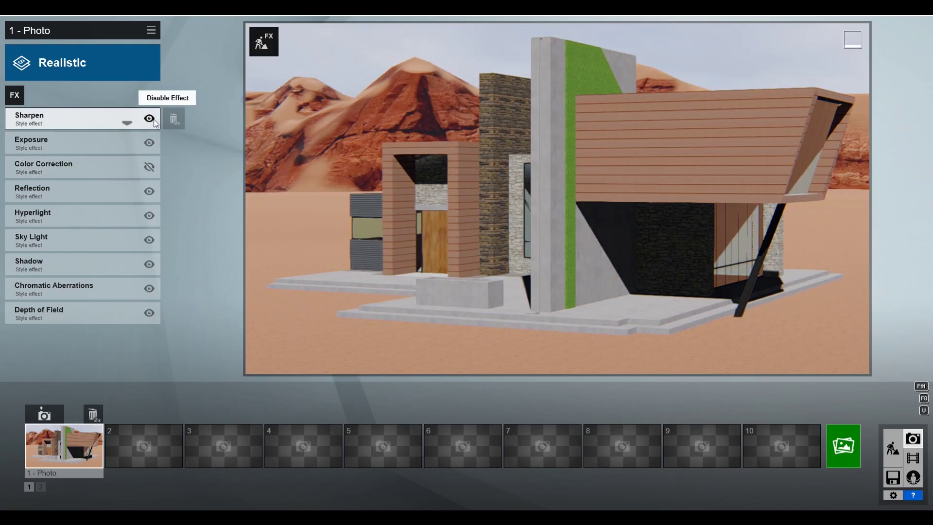
click(150, 264)
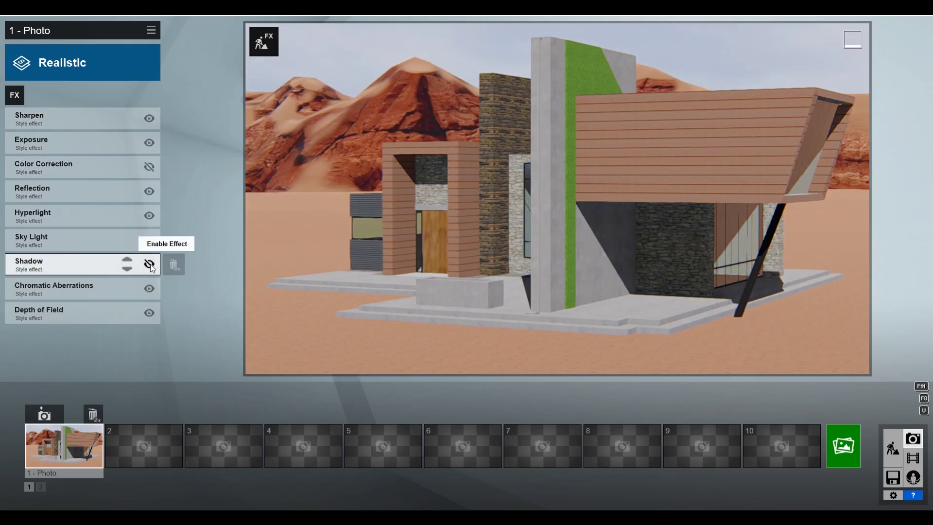
click(38, 311)
click(47, 136)
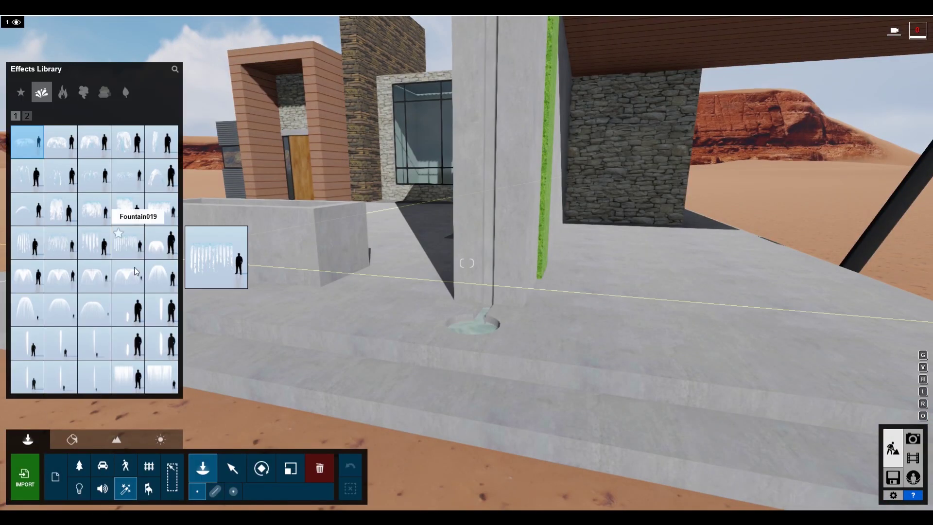
click(83, 99)
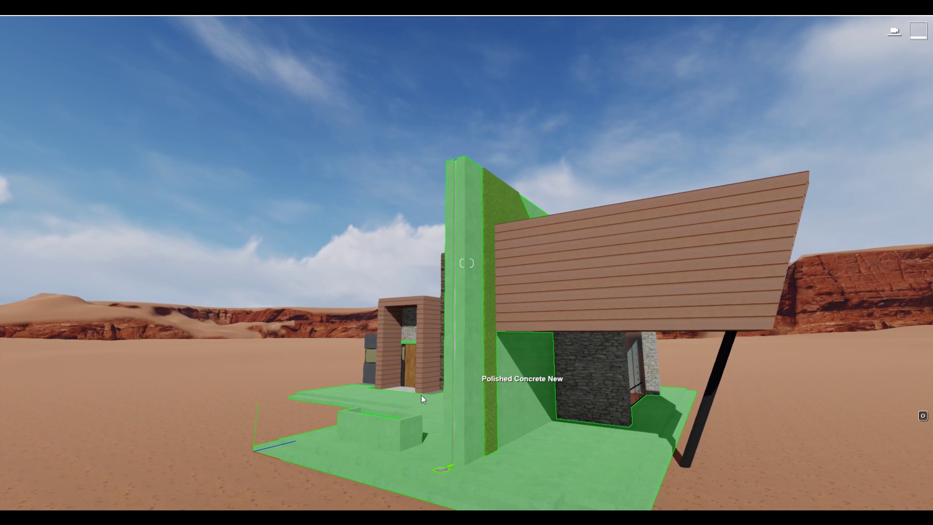
- Give the ivy wall a lighter leaves material and the roof red painted metal
click(421, 395)
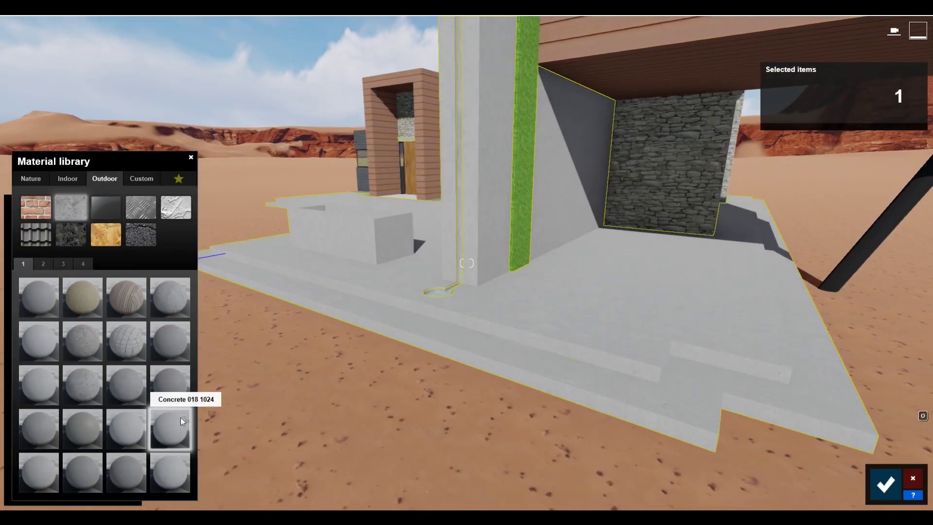
click(31, 179)
click(71, 234)
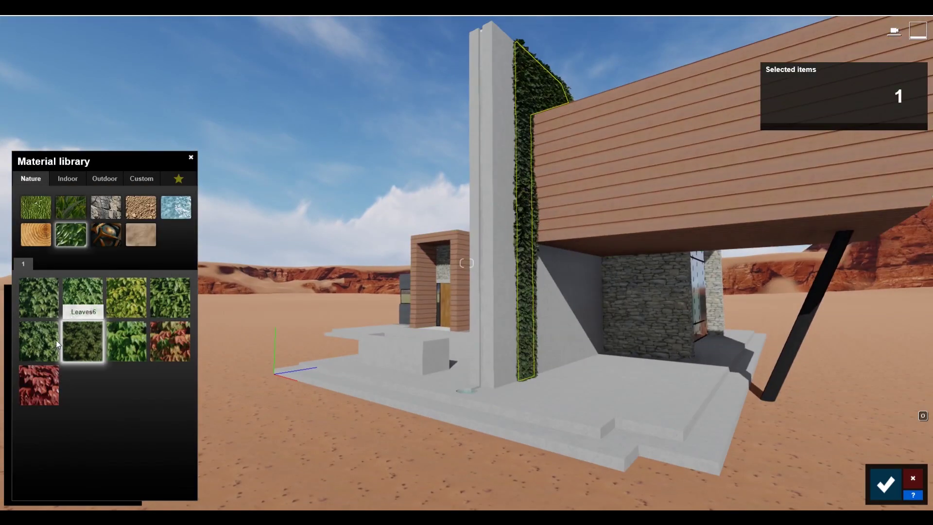
click(140, 303)
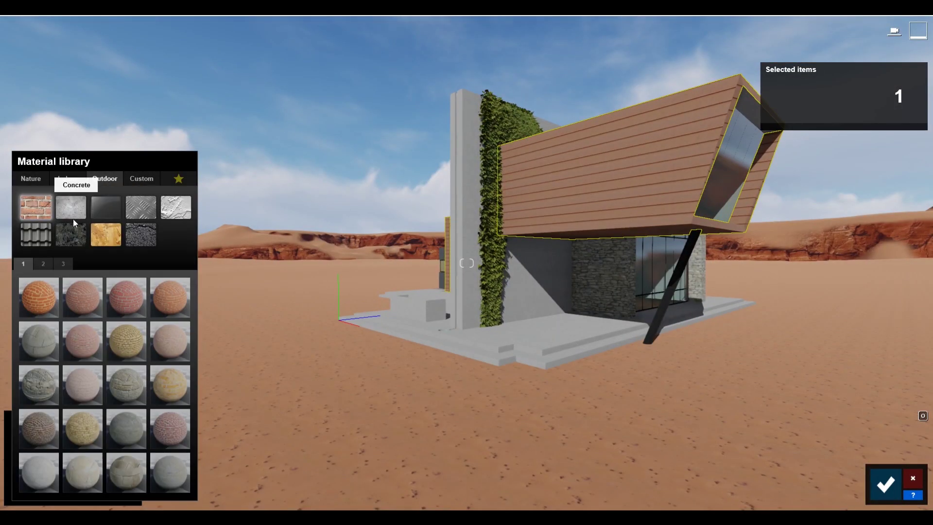
click(139, 213)
click(41, 295)
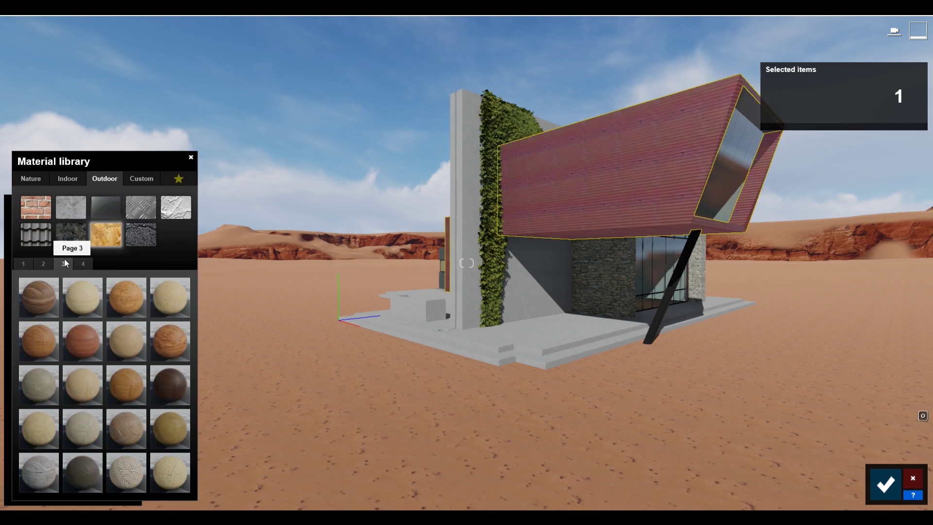
- Change the roof to Concrete 036 tinted a salmon colour
click(68, 178)
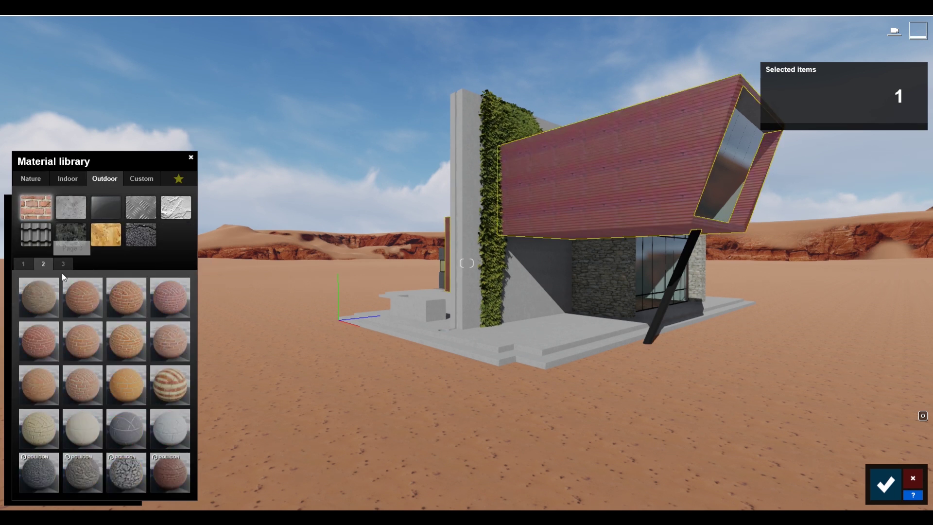
click(170, 340)
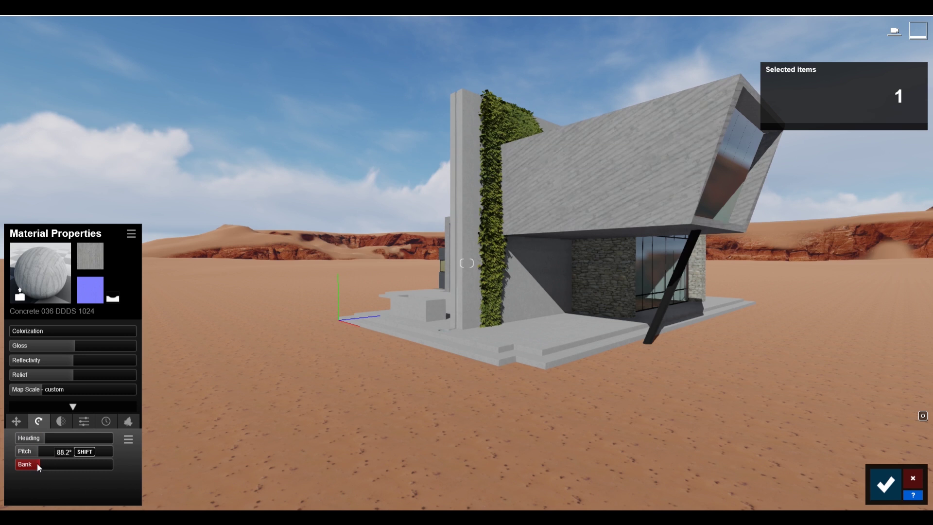
click(151, 354)
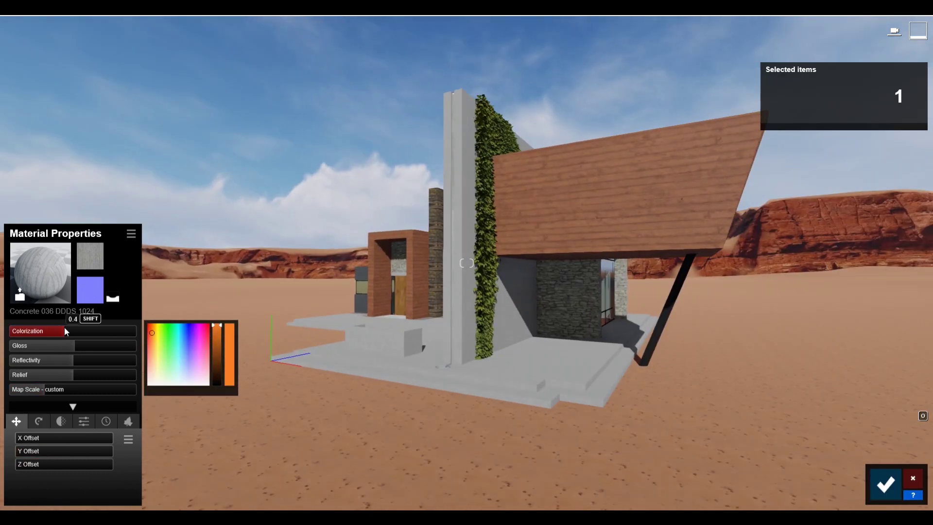
click(44, 264)
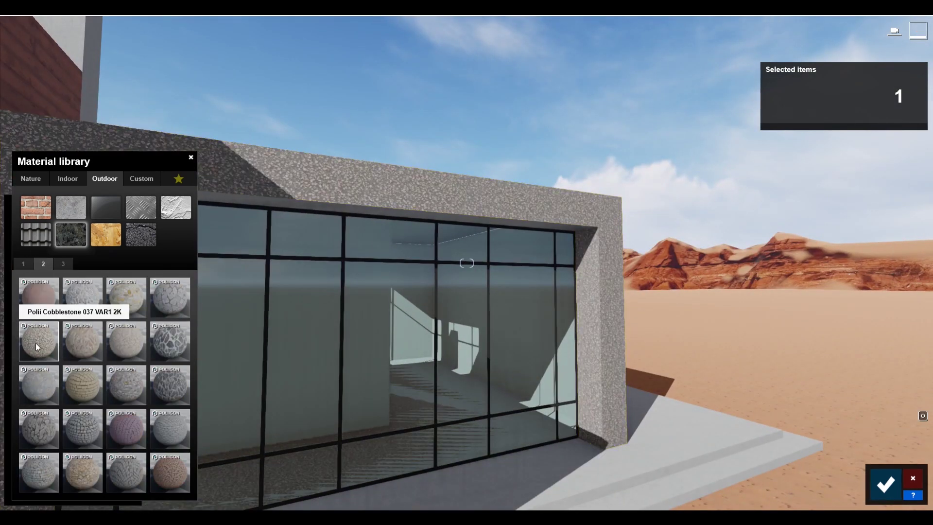
- Apply Stonewall Alt 005 stone to the walls, tinting one a warmer orange-brown
click(83, 384)
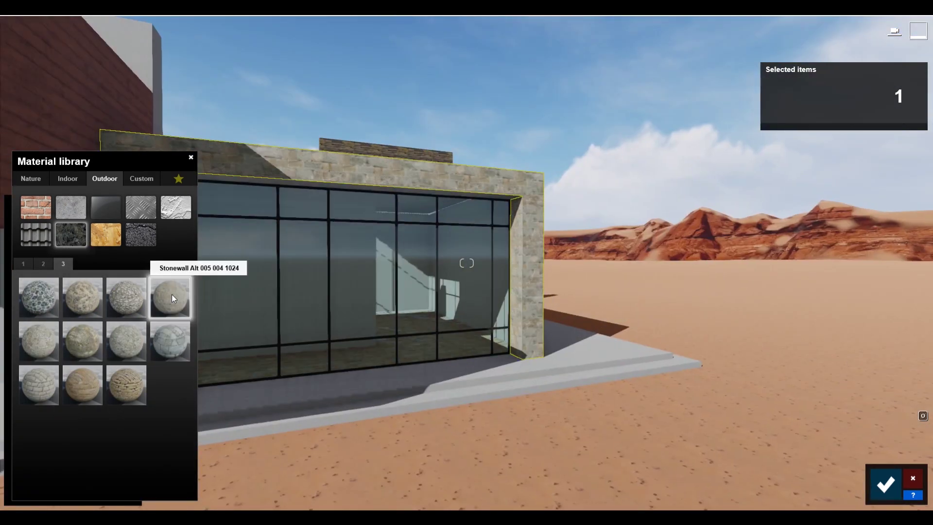
click(170, 294)
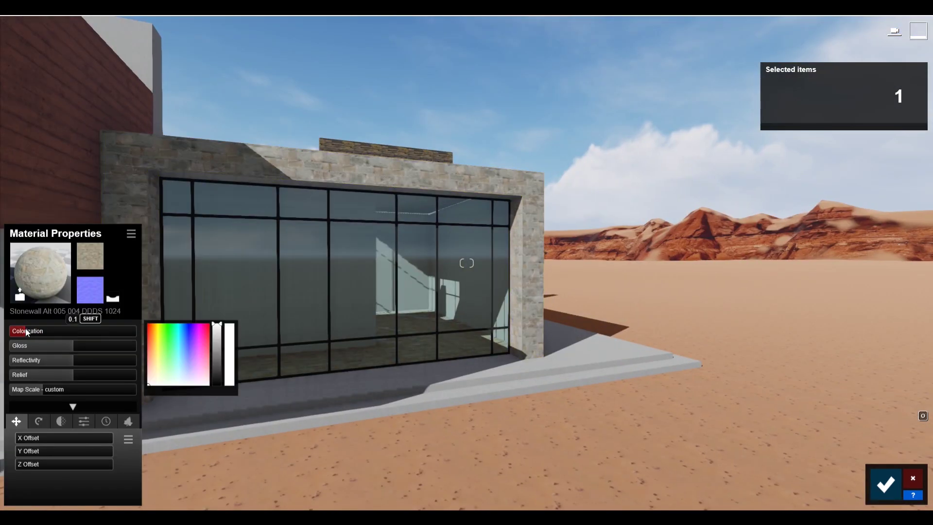
click(152, 334)
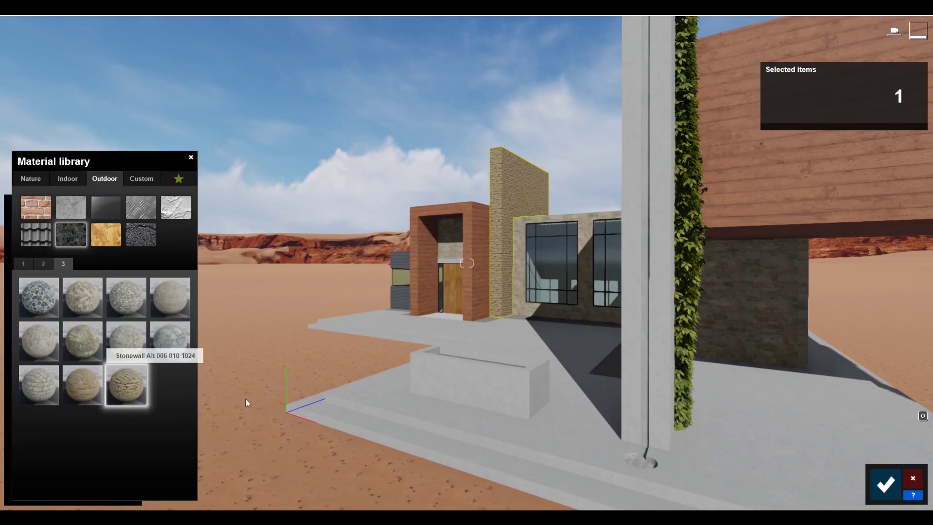
click(141, 393)
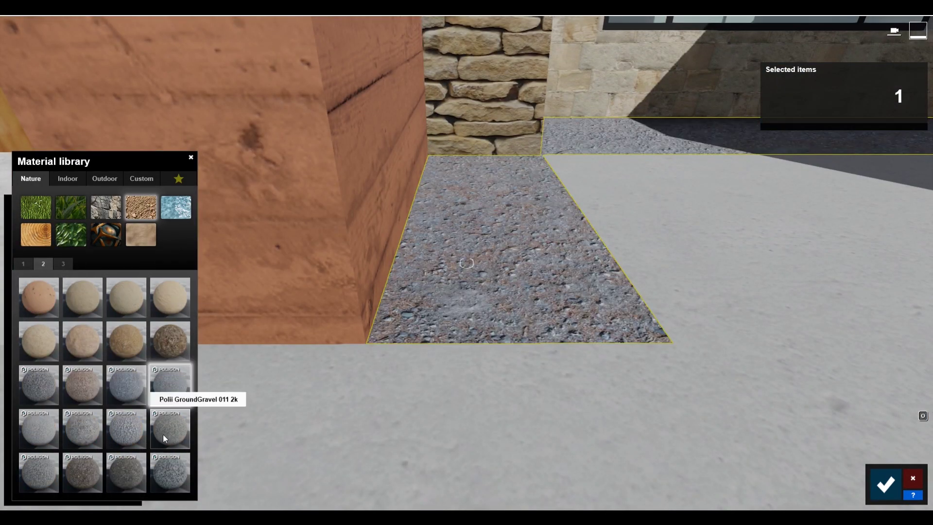
- Cover the ground strip with the Polli GroundGravel material
click(71, 207)
click(104, 179)
click(30, 179)
click(141, 207)
click(68, 295)
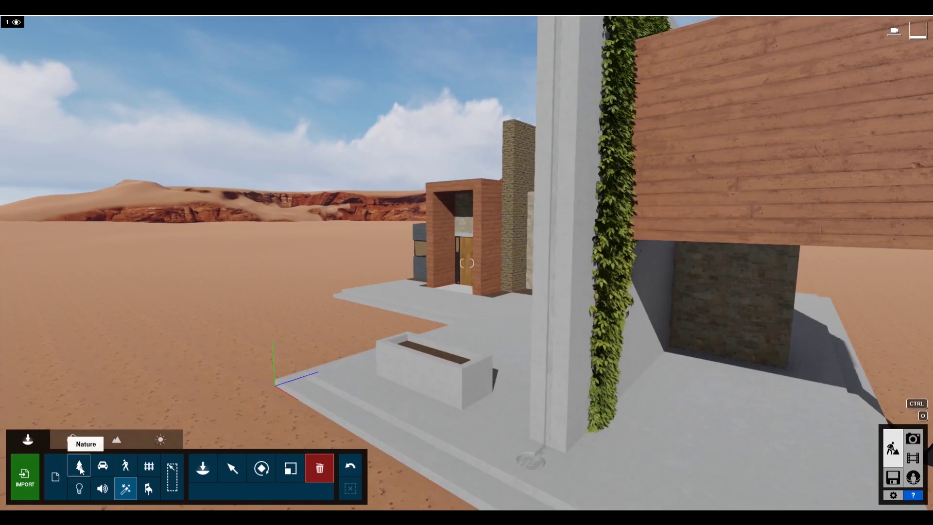
- Scatter rocks and cacti across the desert around the house
click(200, 471)
click(21, 113)
click(162, 164)
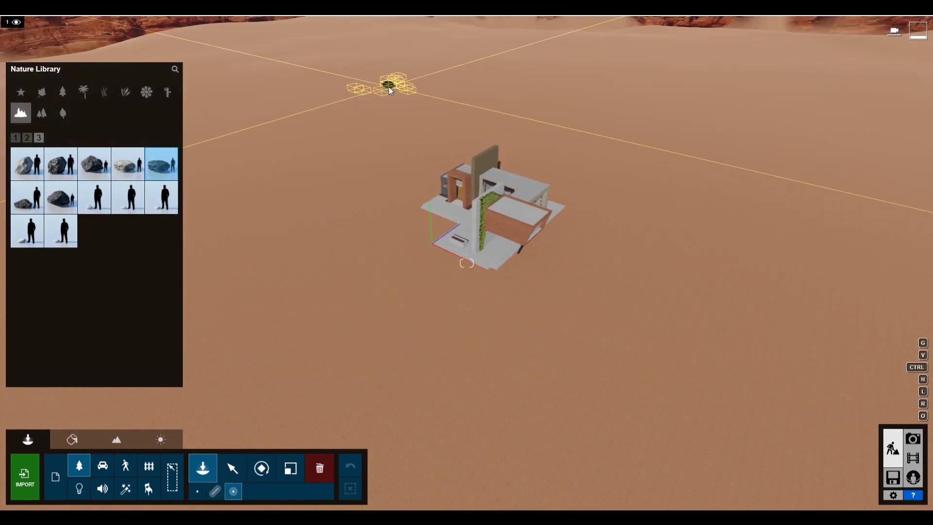
click(23, 136)
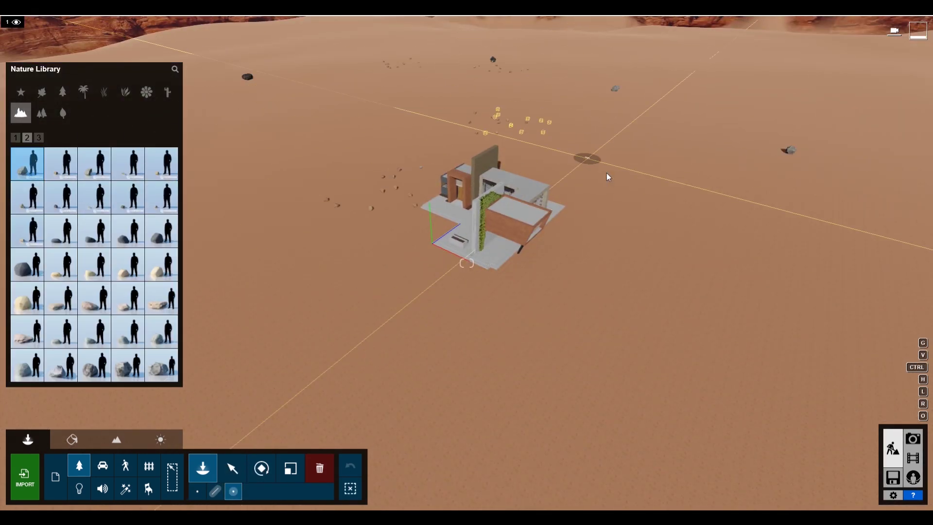
click(502, 128)
click(104, 92)
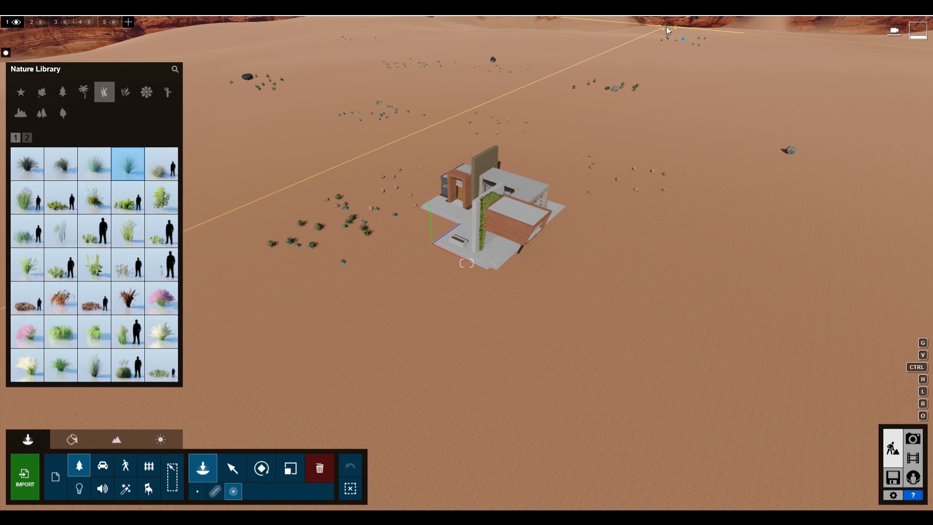
click(168, 92)
mouse_move(61, 164)
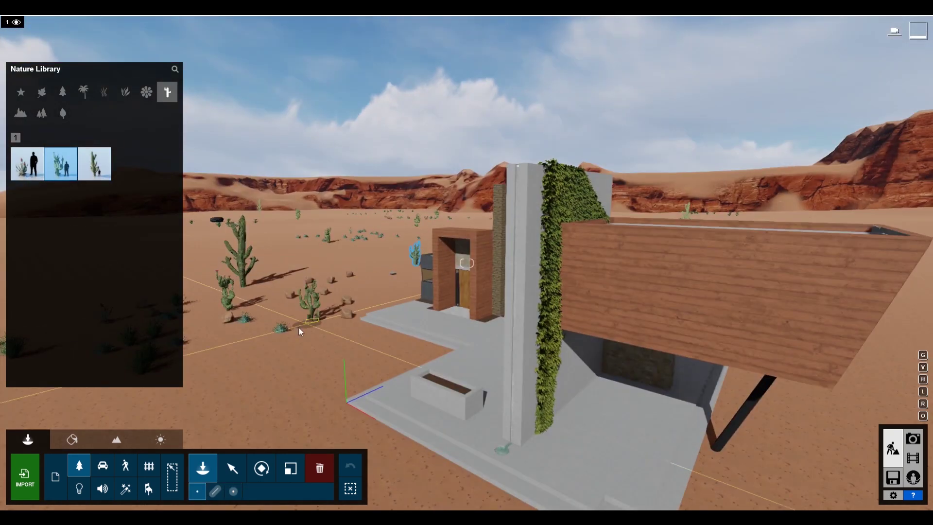
click(21, 113)
click(26, 197)
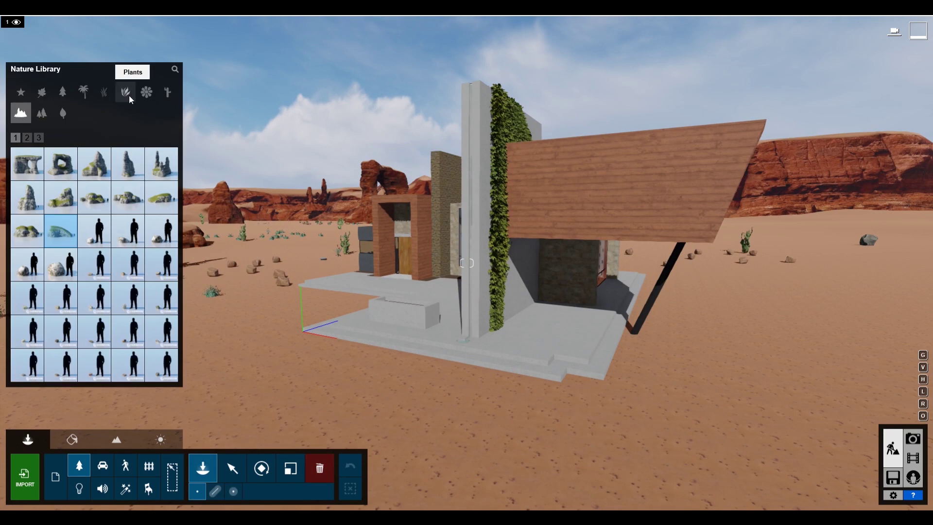
- Plant Azalea shrubs in the planter and along the wall, plus a False Yucca by the entrance
click(62, 91)
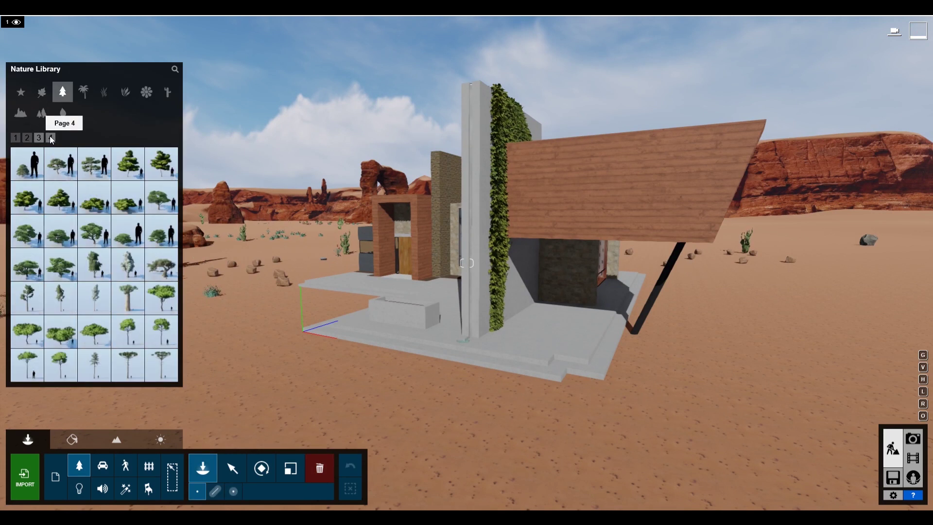
click(126, 92)
click(60, 197)
click(398, 306)
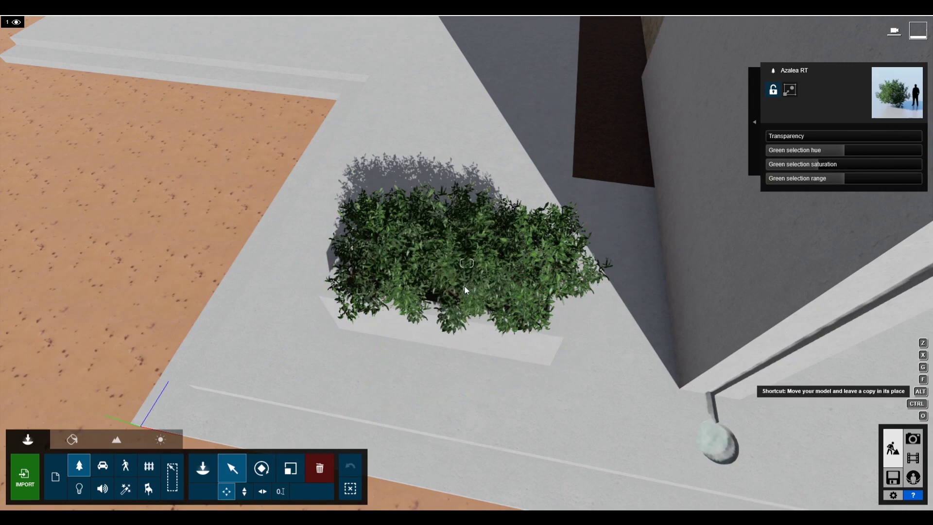
alt+drag(465, 287, 428, 255)
click(203, 468)
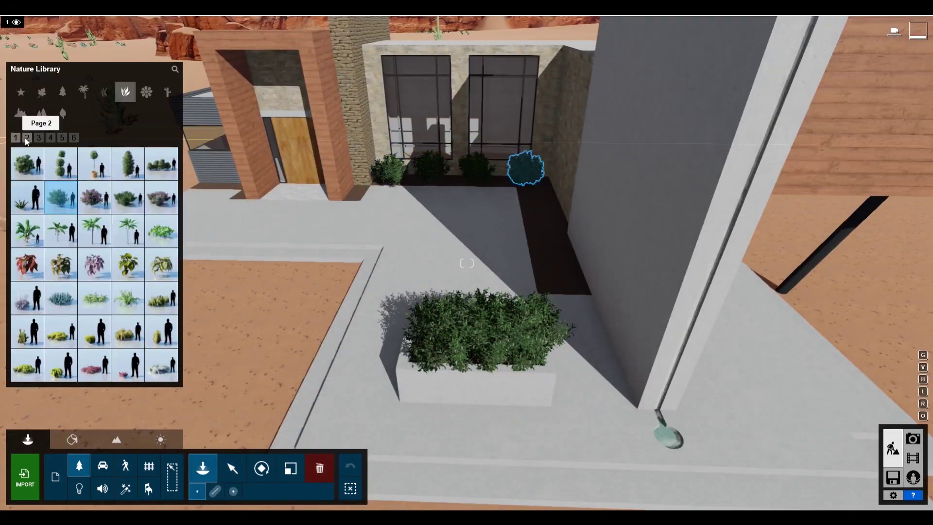
click(61, 298)
click(360, 190)
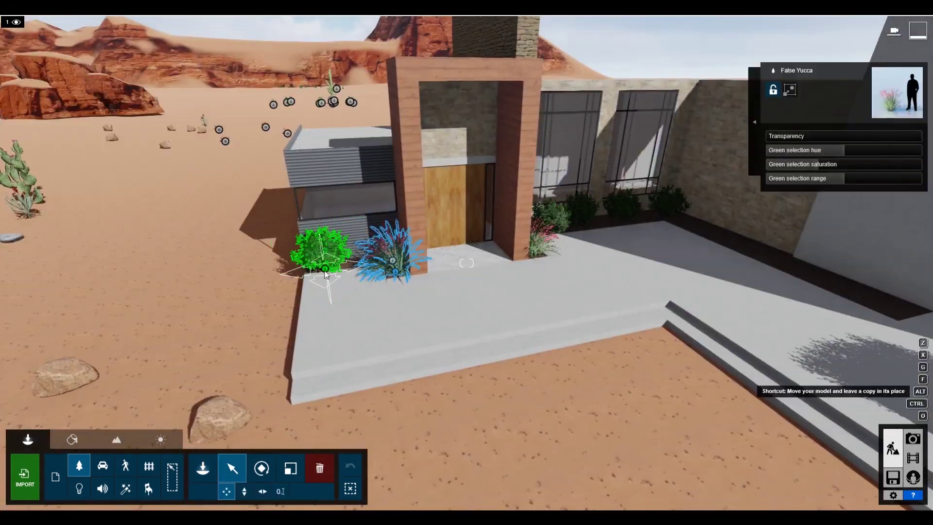
click(203, 467)
click(149, 466)
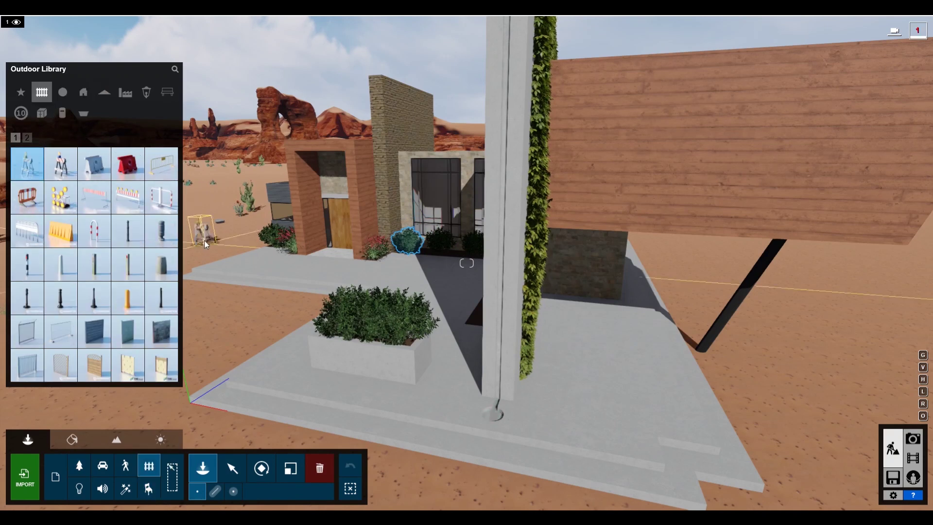
- Place a lounge chair and a side table on the covered terrace
click(26, 138)
mouse_move(161, 263)
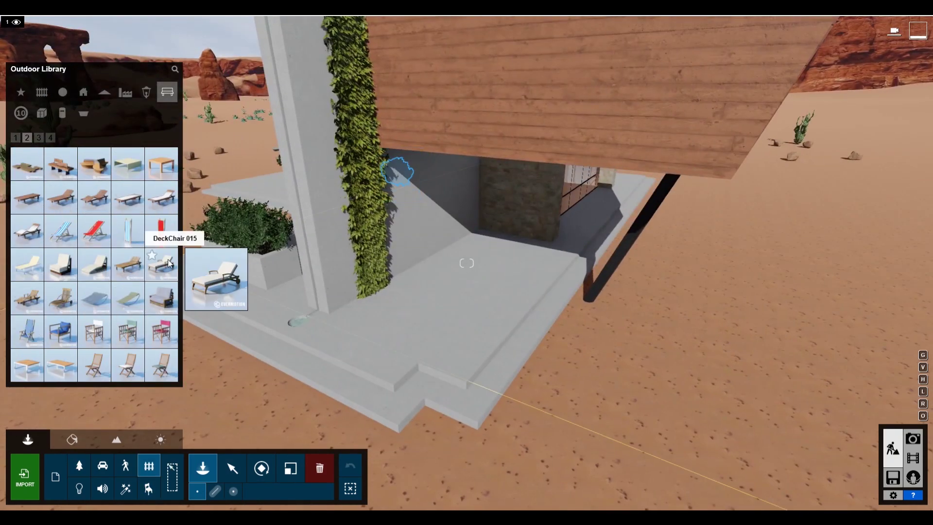
click(51, 139)
click(39, 139)
click(128, 364)
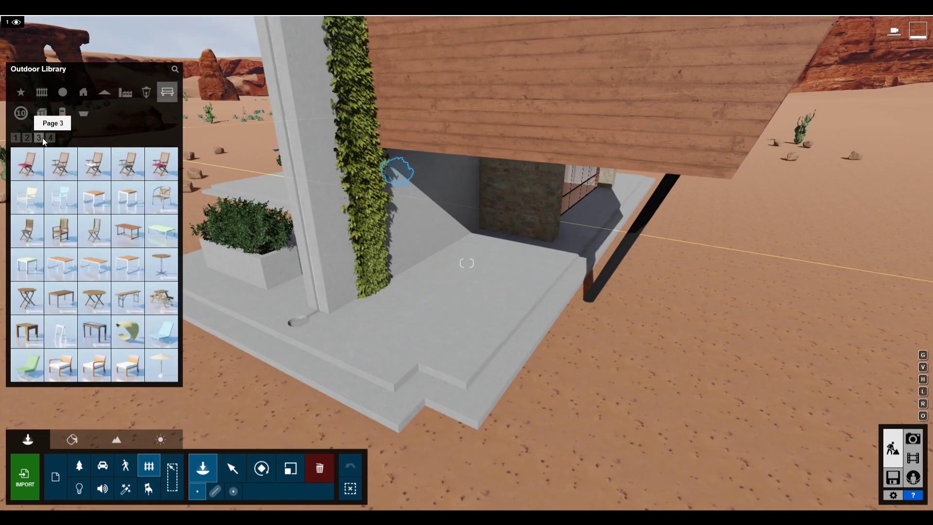
click(454, 266)
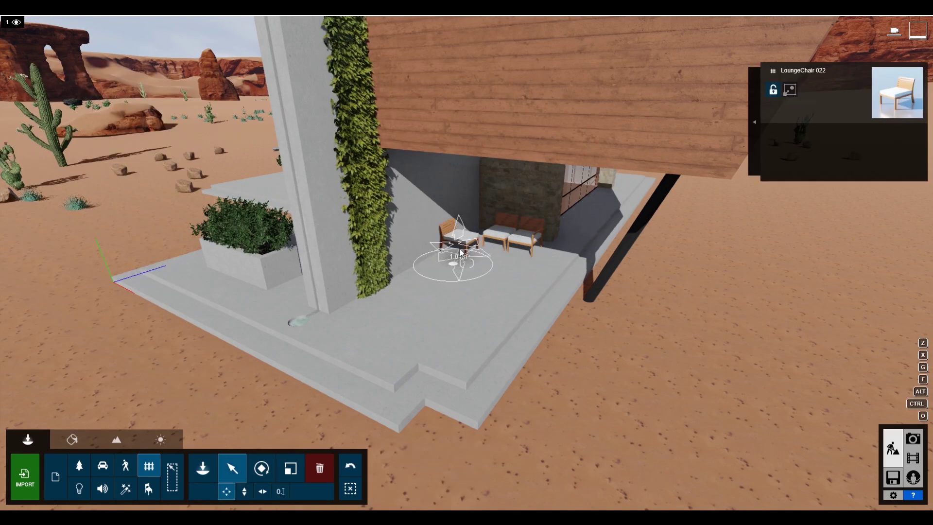
scroll(454, 267, up, 5)
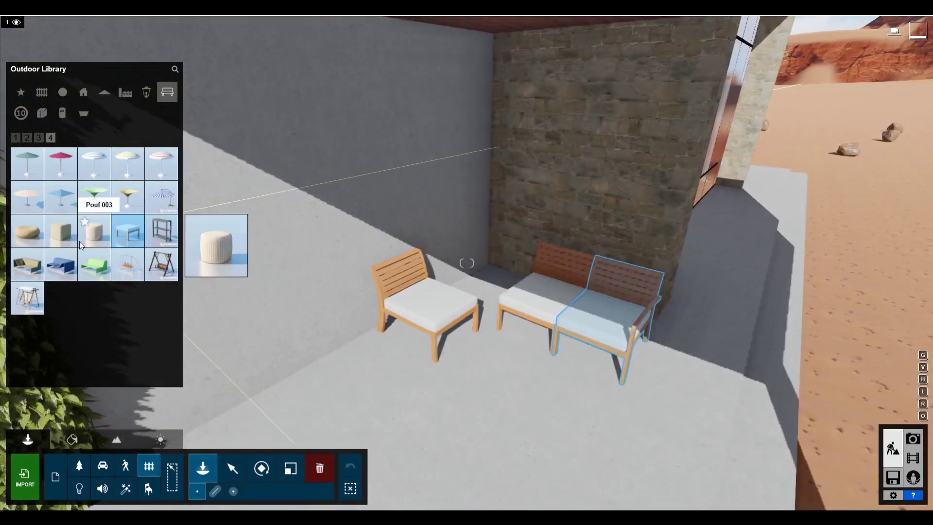
click(38, 137)
click(94, 197)
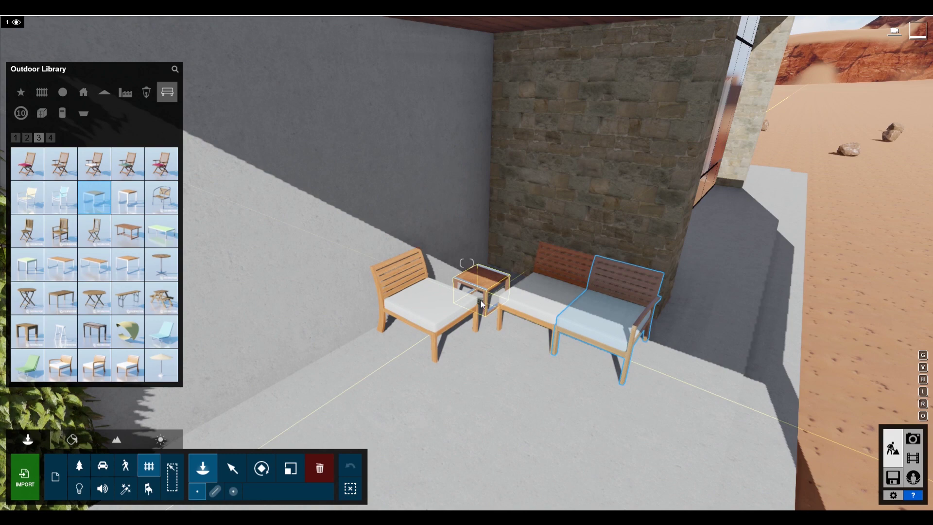
click(415, 306)
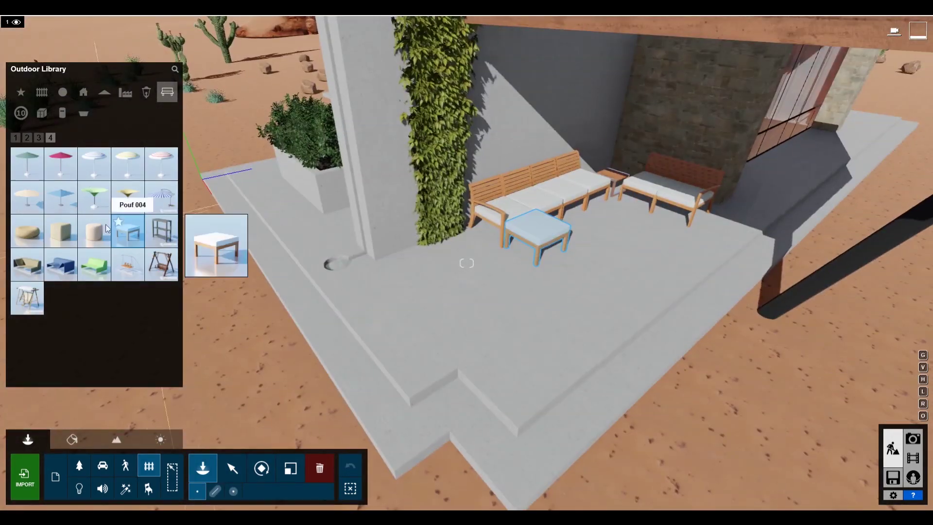
- Select the coffee table and add a round grey pot by the pillar
click(39, 138)
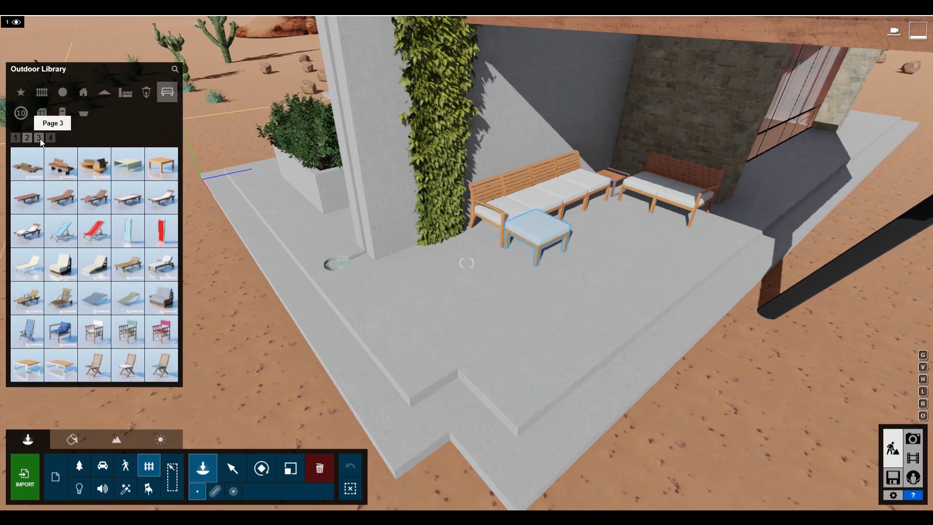
scroll(631, 240, up, 3)
scroll(631, 240, up, 3)
scroll(583, 243, up, 3)
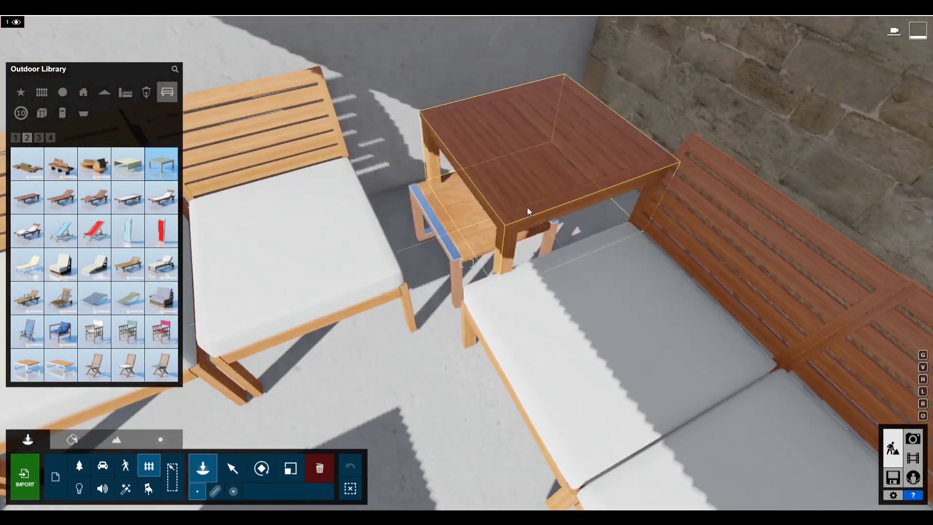
ctrl+click(479, 256)
click(203, 468)
click(62, 92)
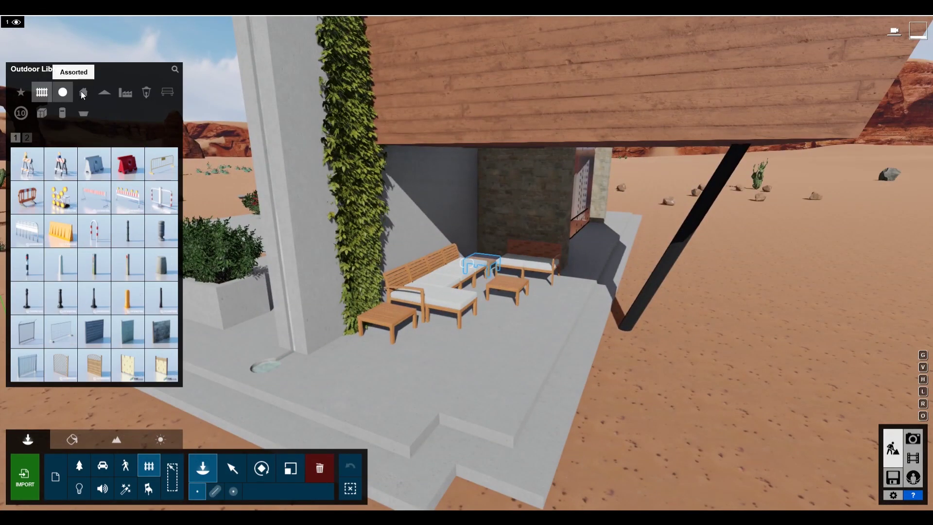
click(388, 353)
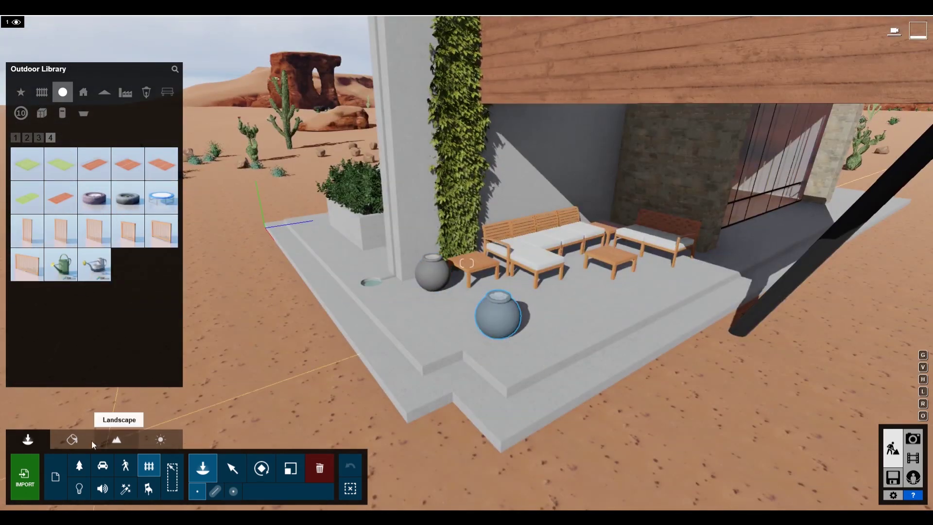
- Place the Japanese Camellia Pink S 01 tree in the grey pot by the pillar
click(79, 466)
click(61, 364)
click(502, 305)
click(49, 137)
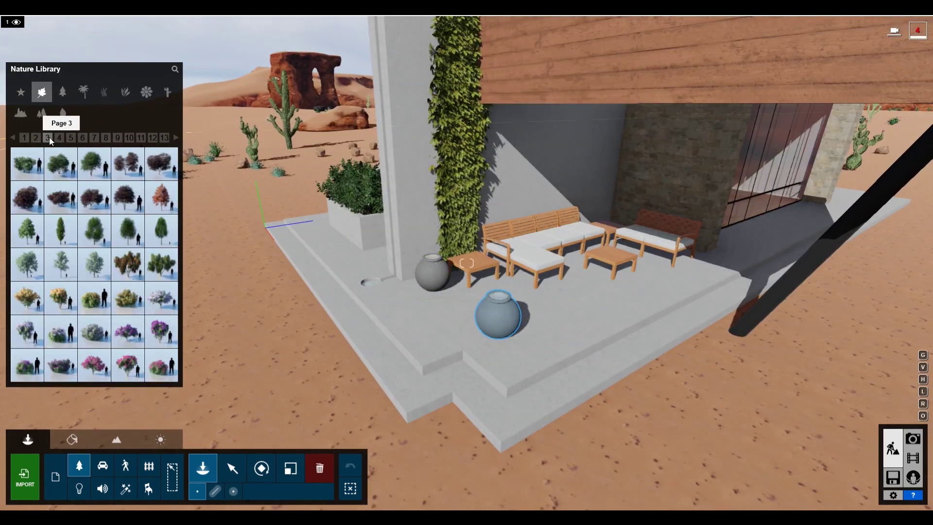
click(63, 92)
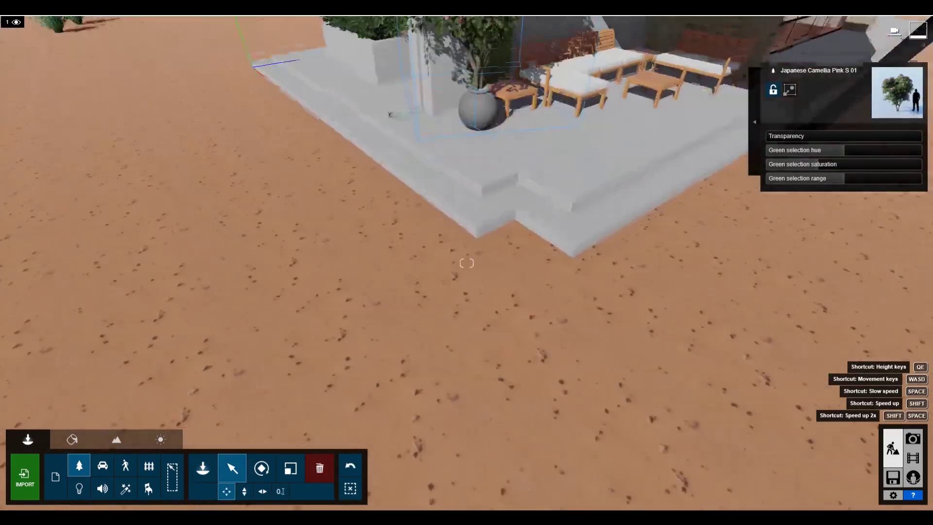
click(117, 439)
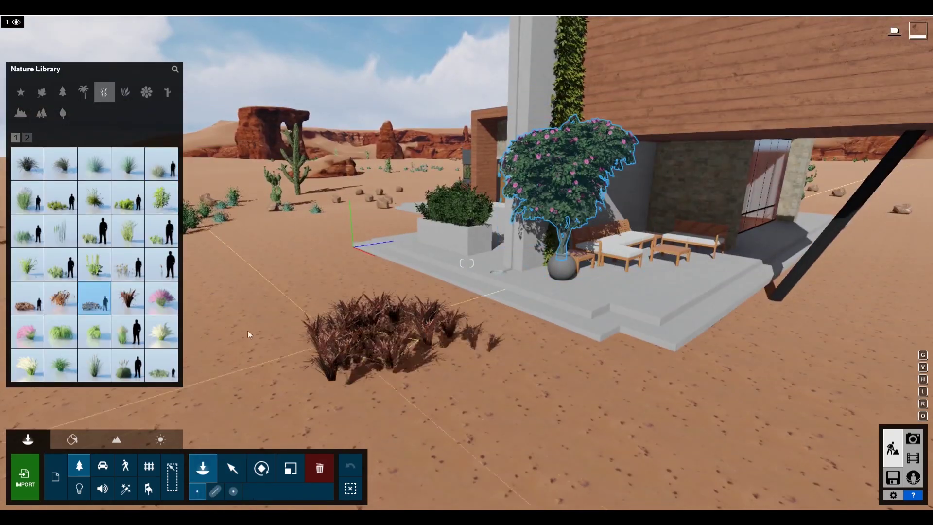
- Scatter Wild Grass2 tufts near the house and nudge a landscape ground slider
click(28, 138)
click(60, 297)
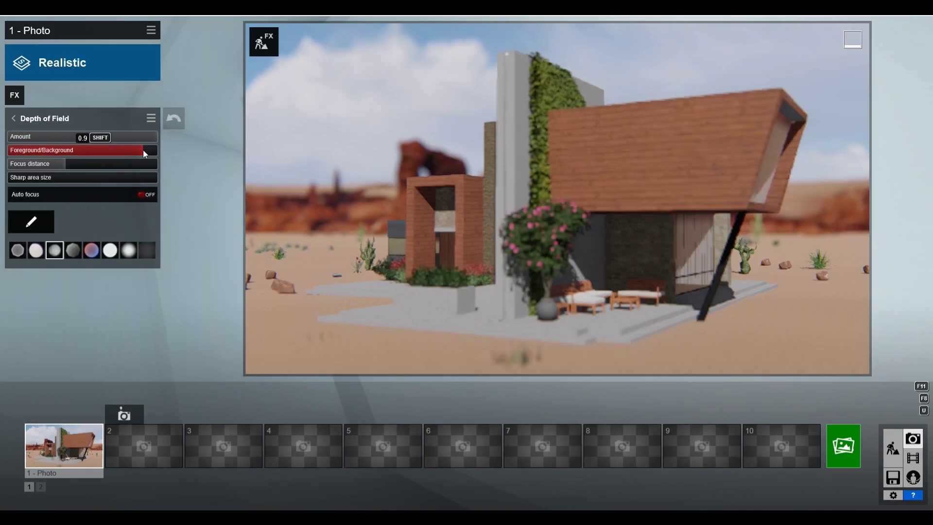
drag(144, 154, 152, 162)
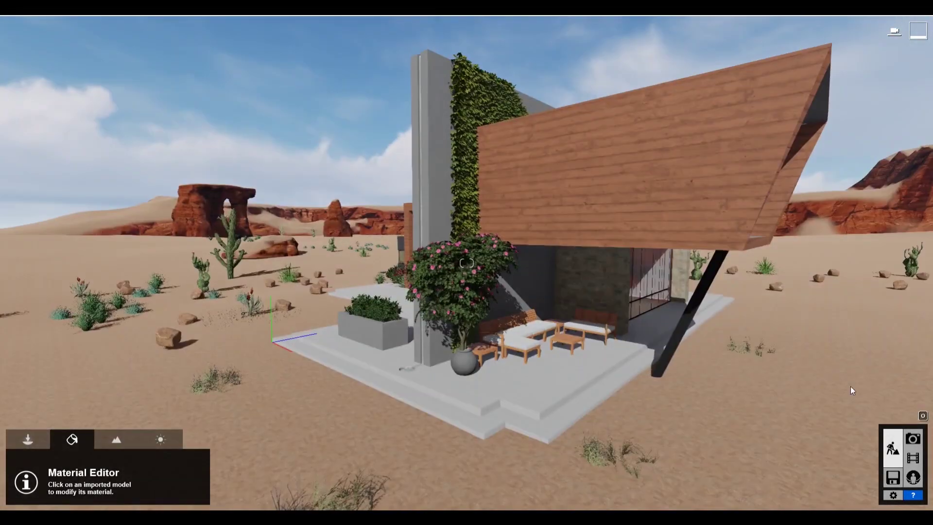
- Switch to Photo mode and move the camera closer to frame the house
click(913, 438)
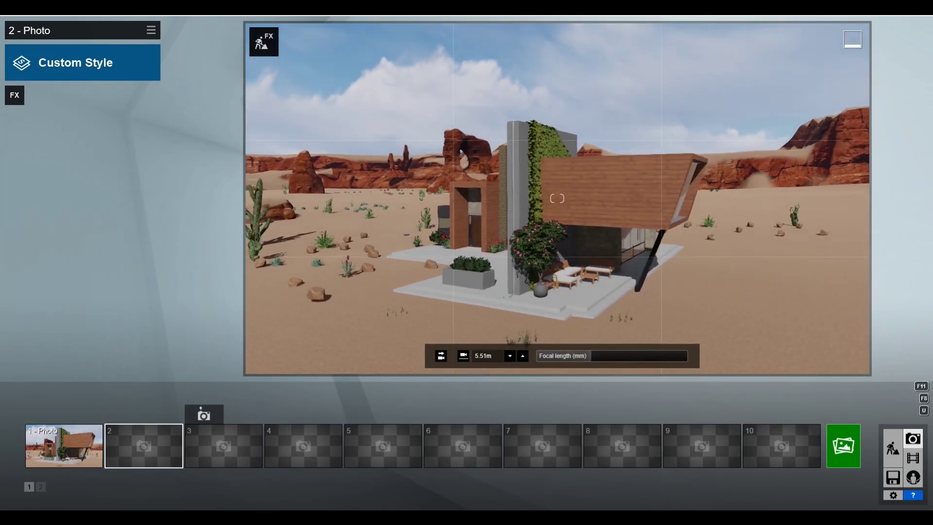
key(w)
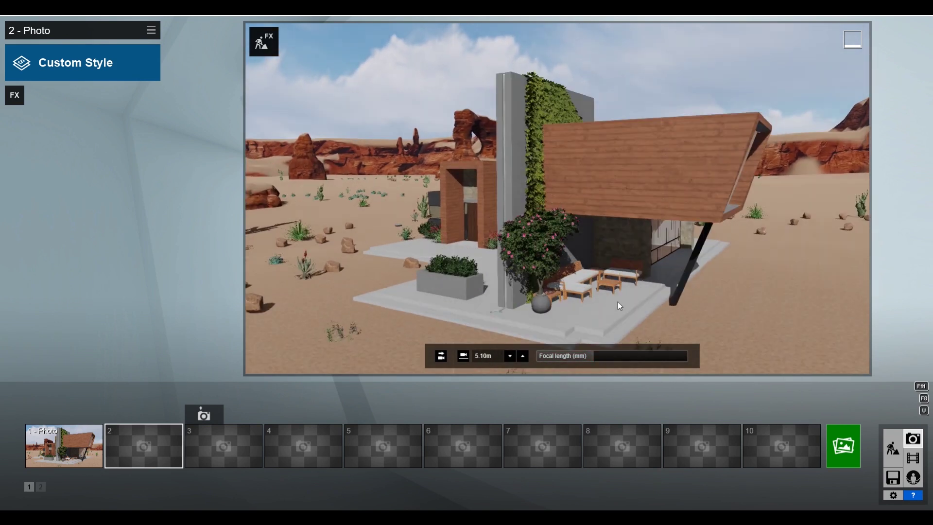